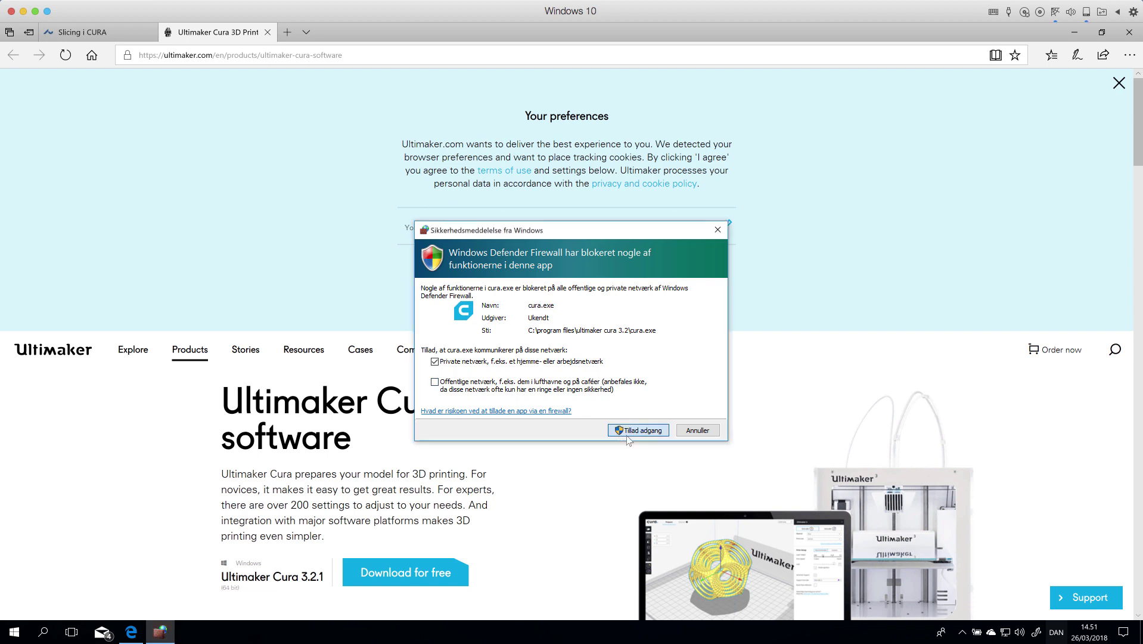
Allow cura.exe through the firewall on private networks and accept the Ultimaker user agreement
left_click(638, 431)
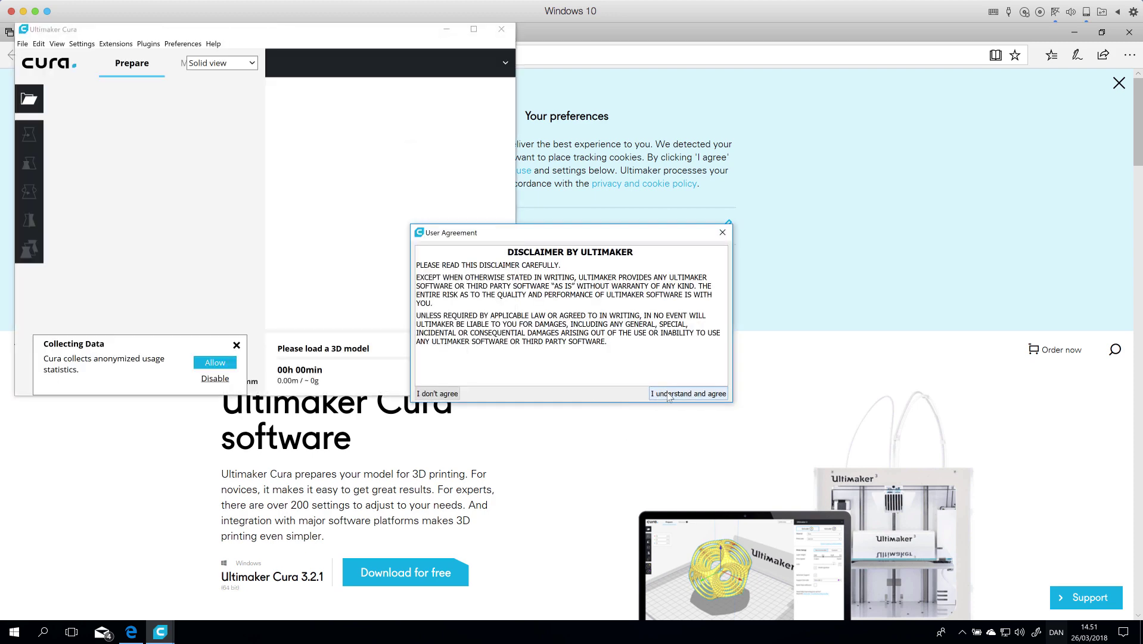
left_click(675, 394)
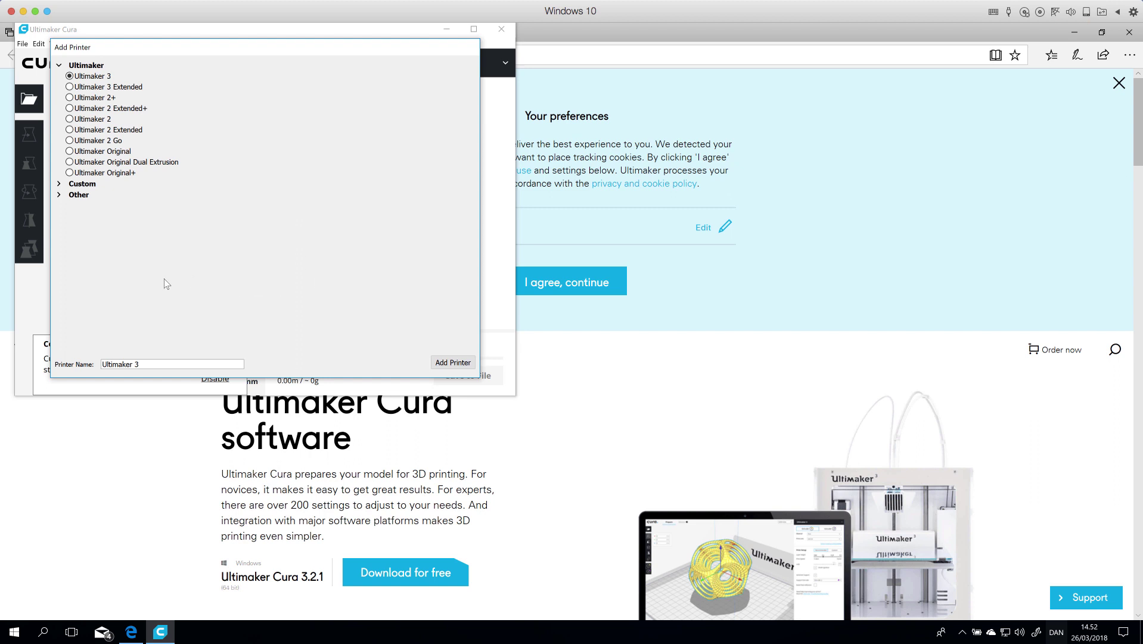
Add a Custom FDM printer named ASEp3
left_click(84, 185)
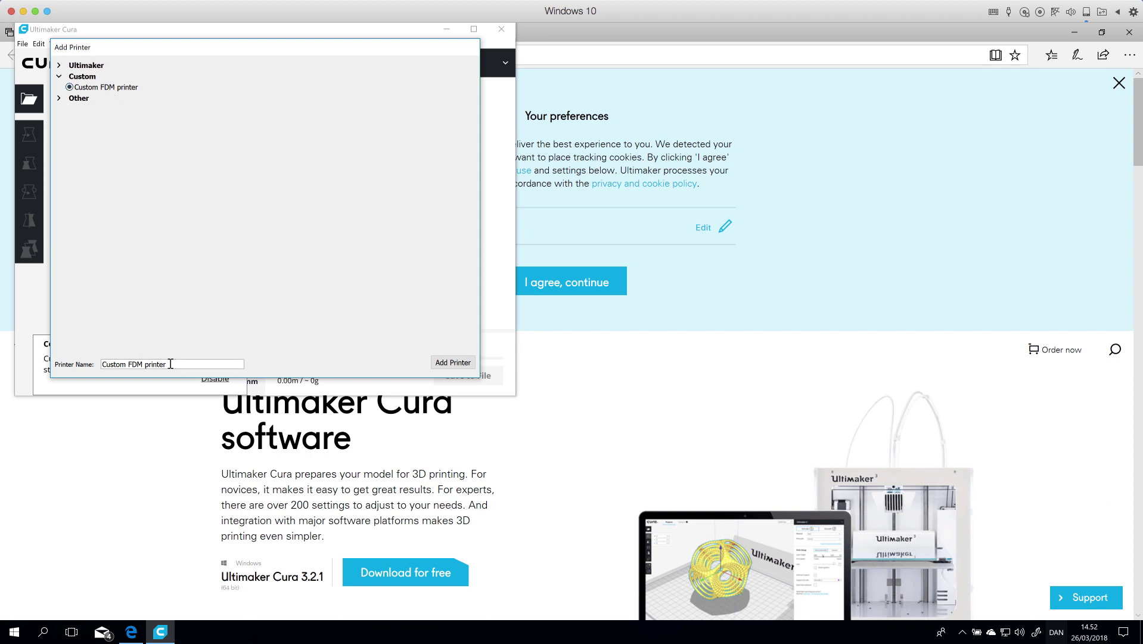
left_click_drag(170, 364, 102, 364)
key("BackSpace")
type("ASEp3")
left_click(472, 365)
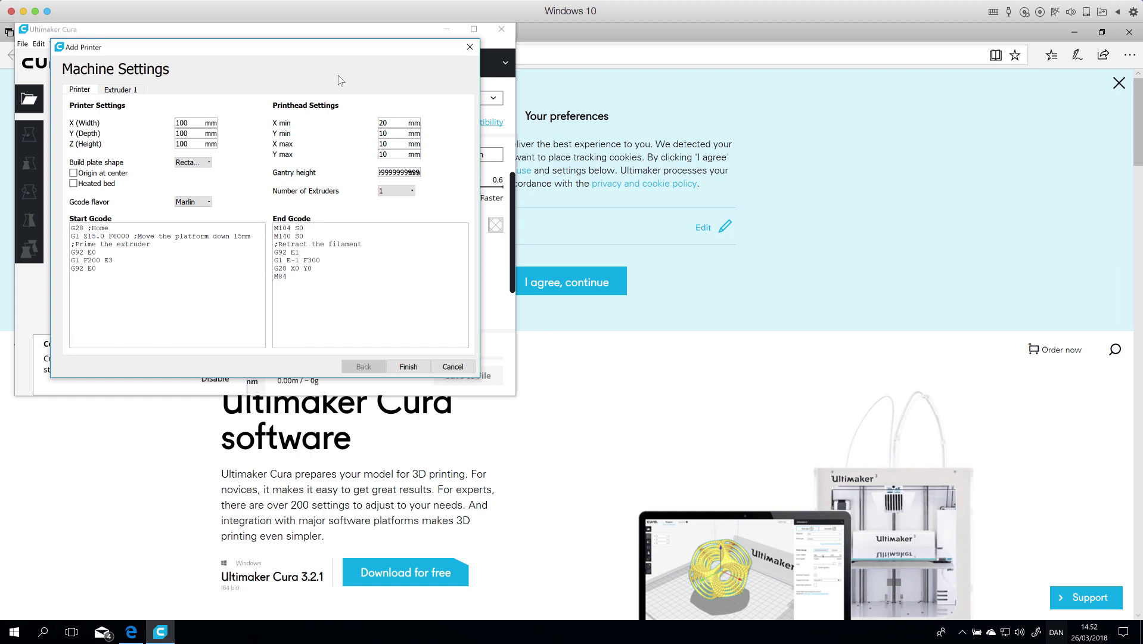
Following the Slicing i CURA page in Edge, set printer width to 190 mm, depth to 192 mm, height to 195 mm and enable the heated bed
left_click_drag(268, 53, 815, 83)
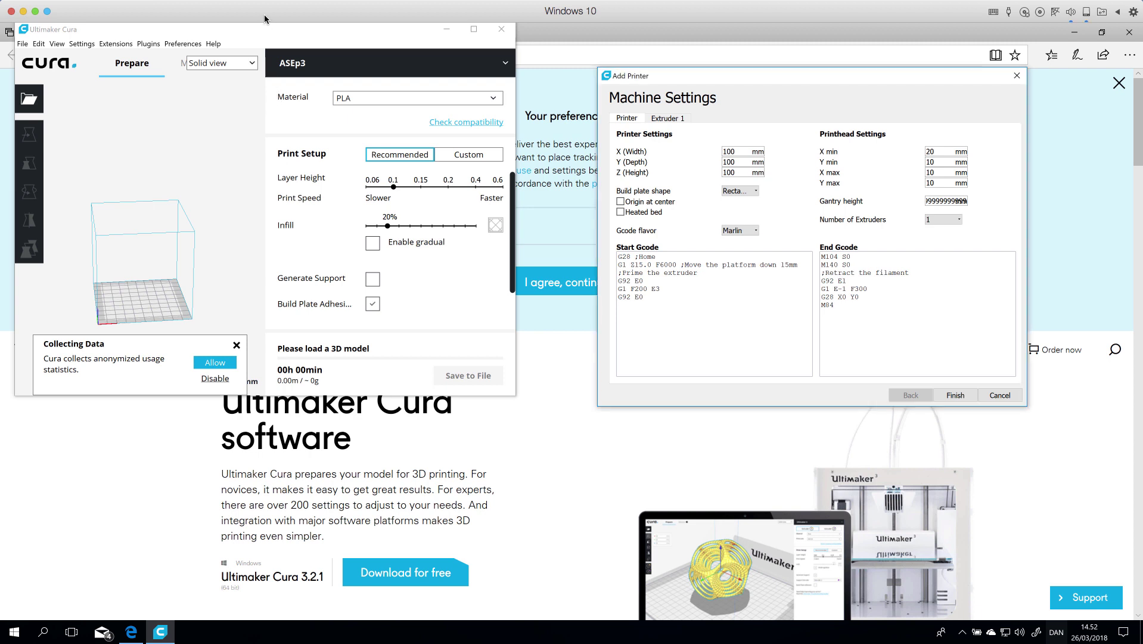
left_click(160, 631)
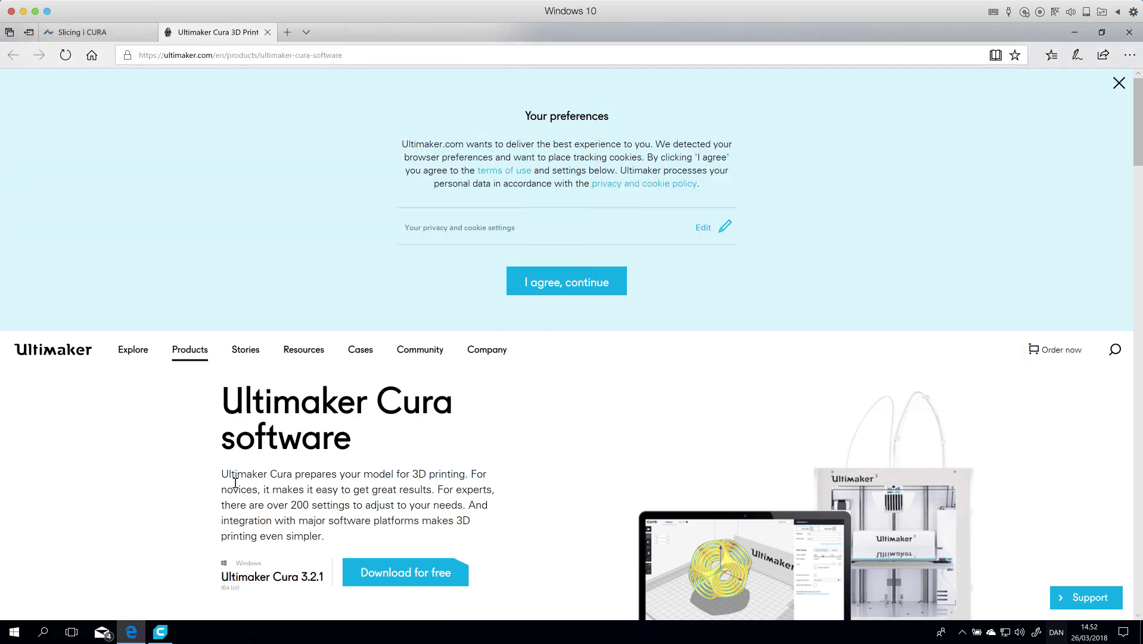
left_click(82, 32)
scroll(459, 320, "down", 10)
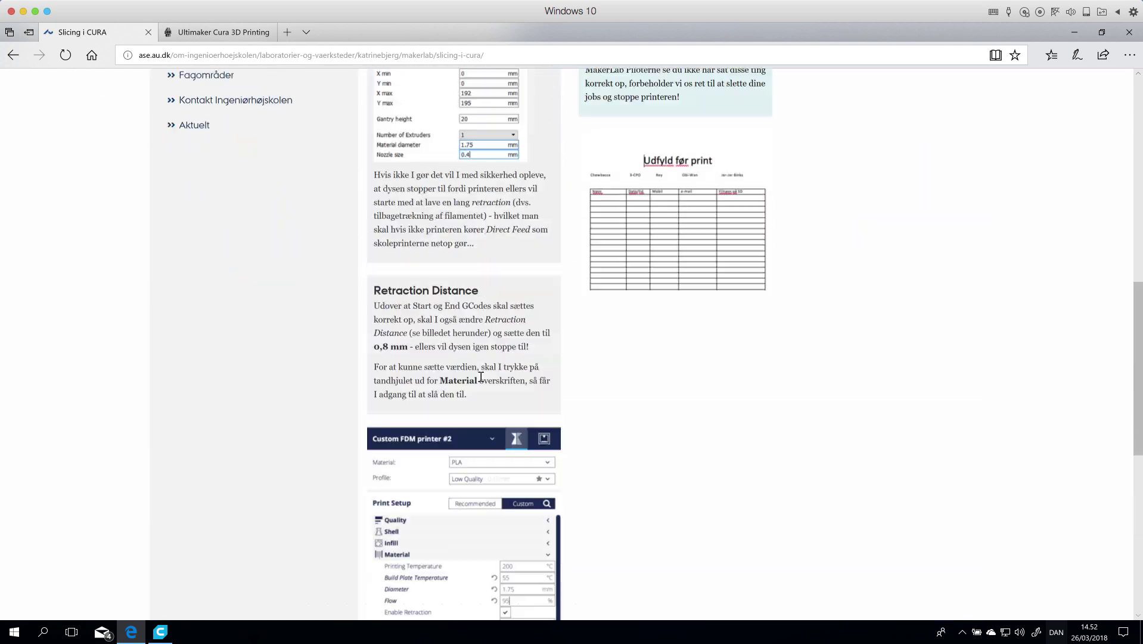
scroll(480, 375, "up", 7)
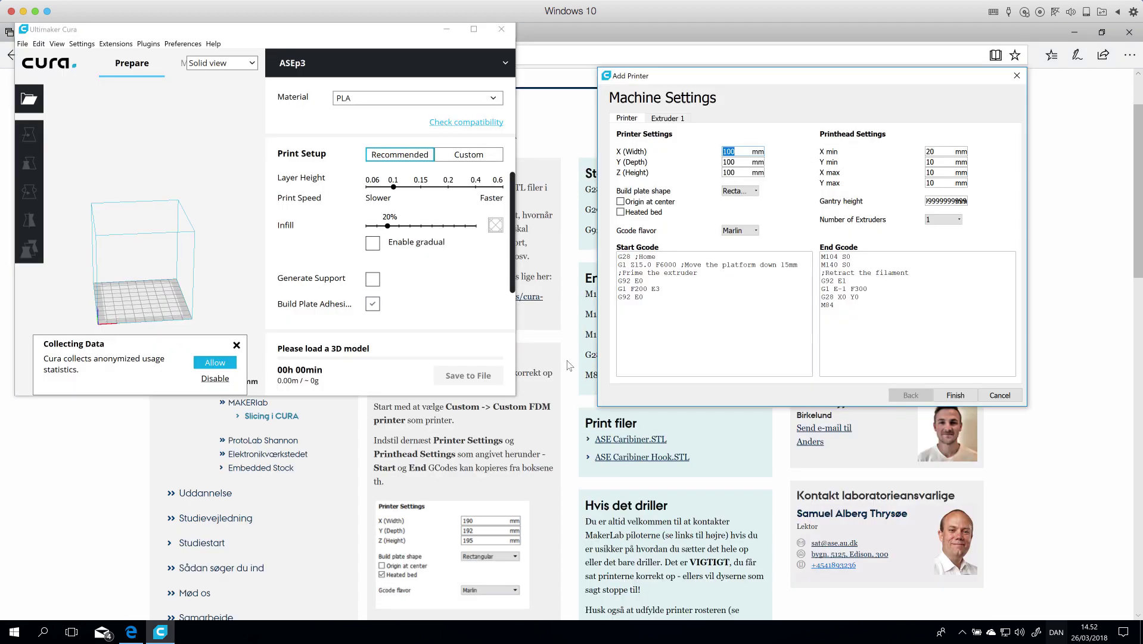
type("19")
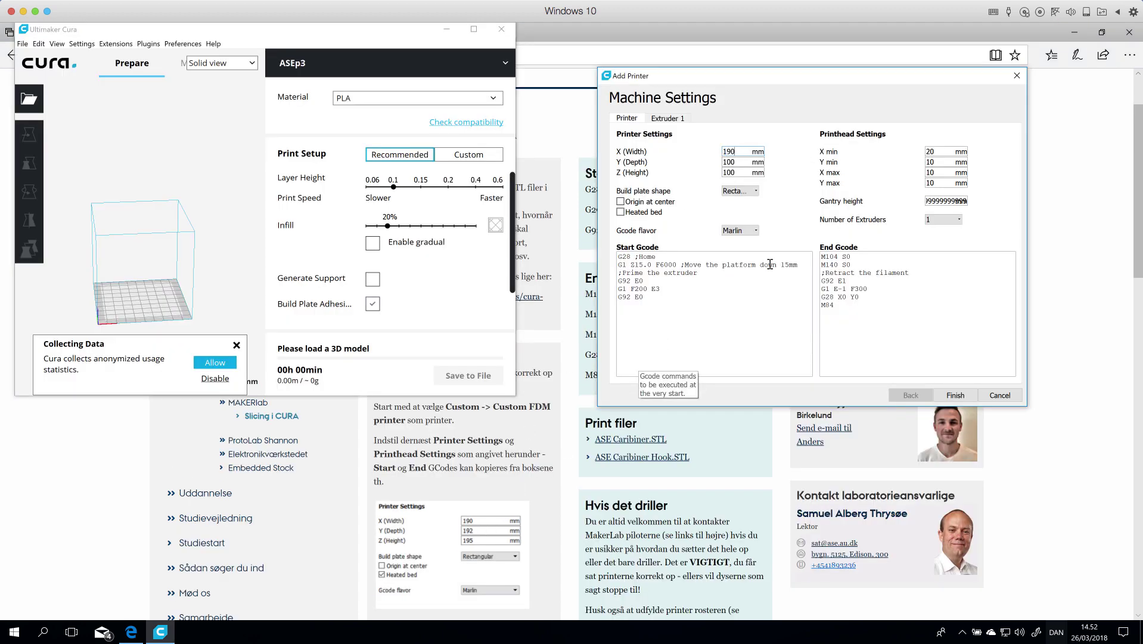
key("Tab")
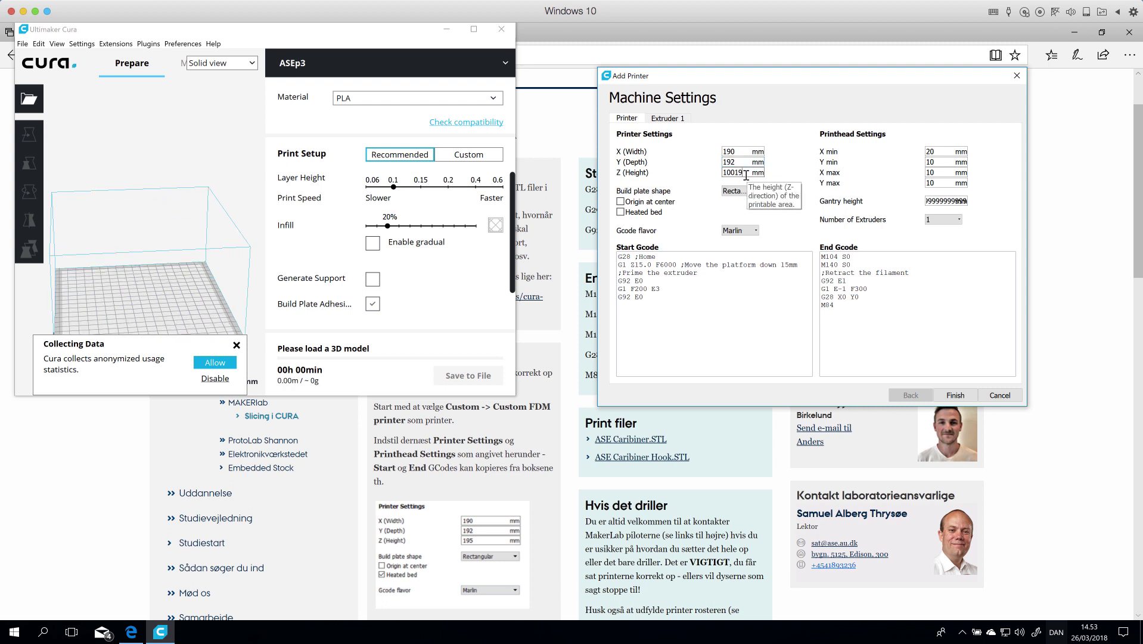
double_click(744, 173)
type("195")
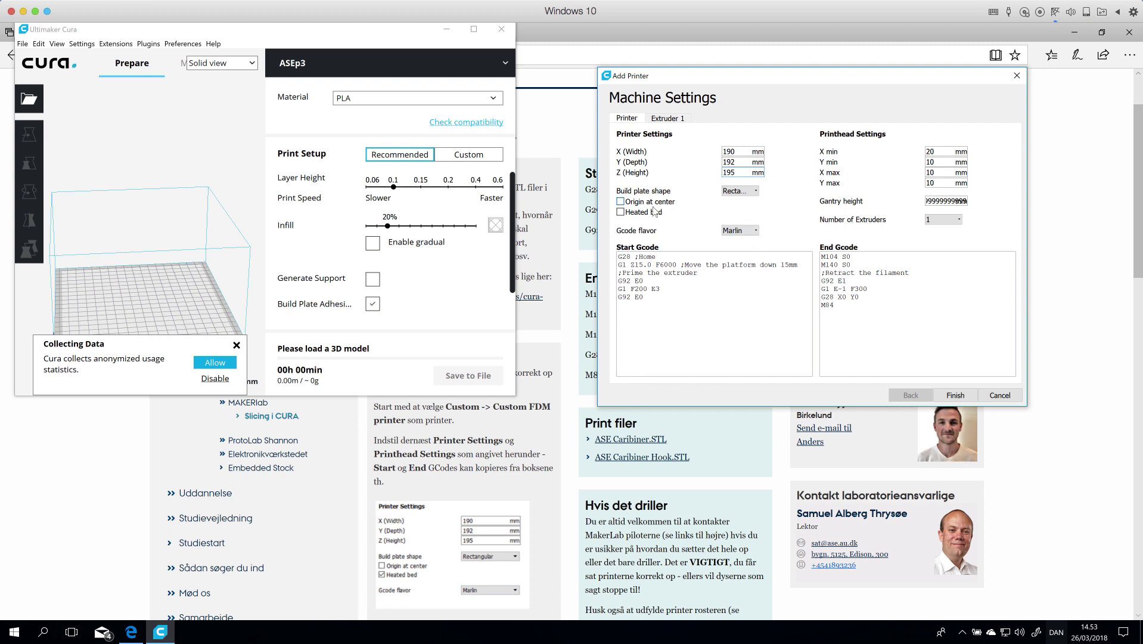
left_click(635, 213)
Set the printhead's X min and Y min to 0, X max to 192, Y max to 195 and the gantry height to 20 mm
scroll(793, 417, "down", 3)
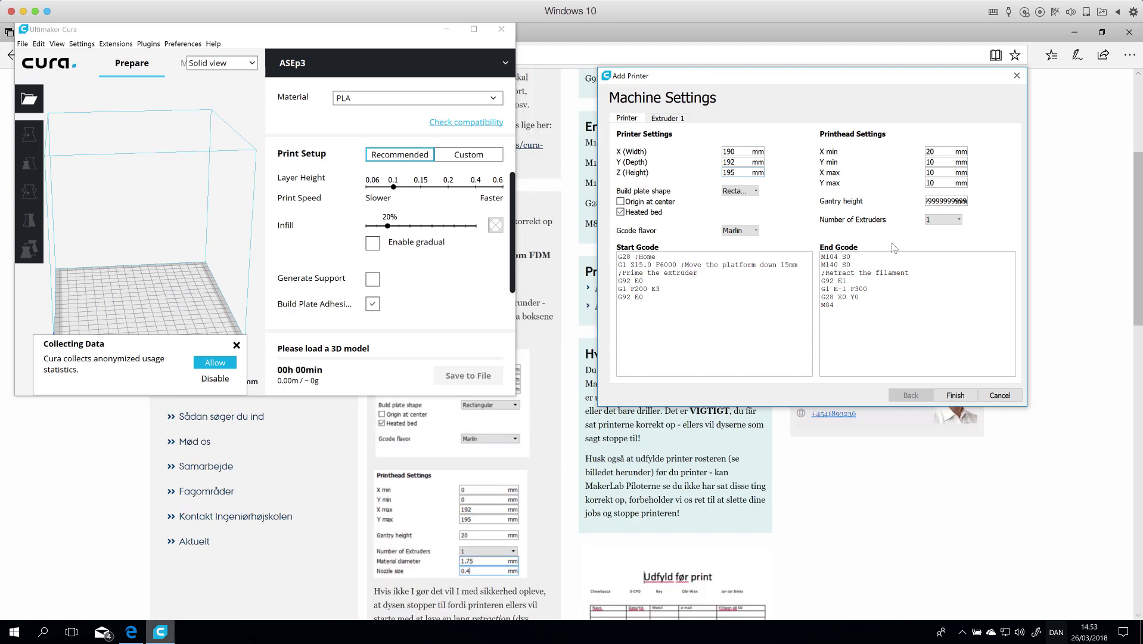
double_click(941, 150)
type("0")
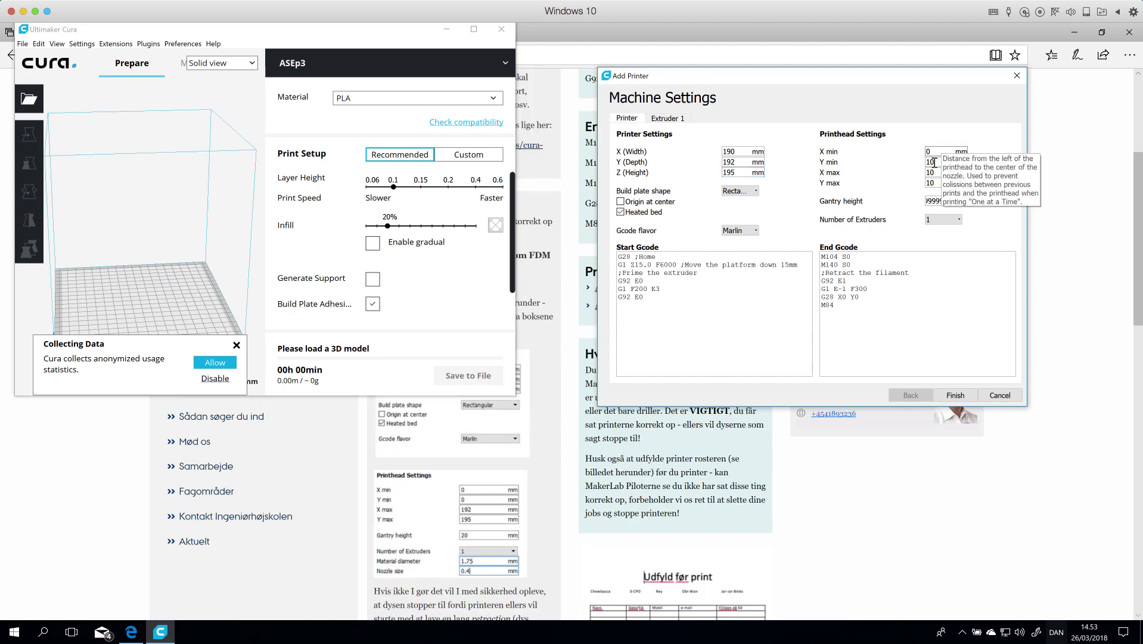
type("0")
double_click(933, 174)
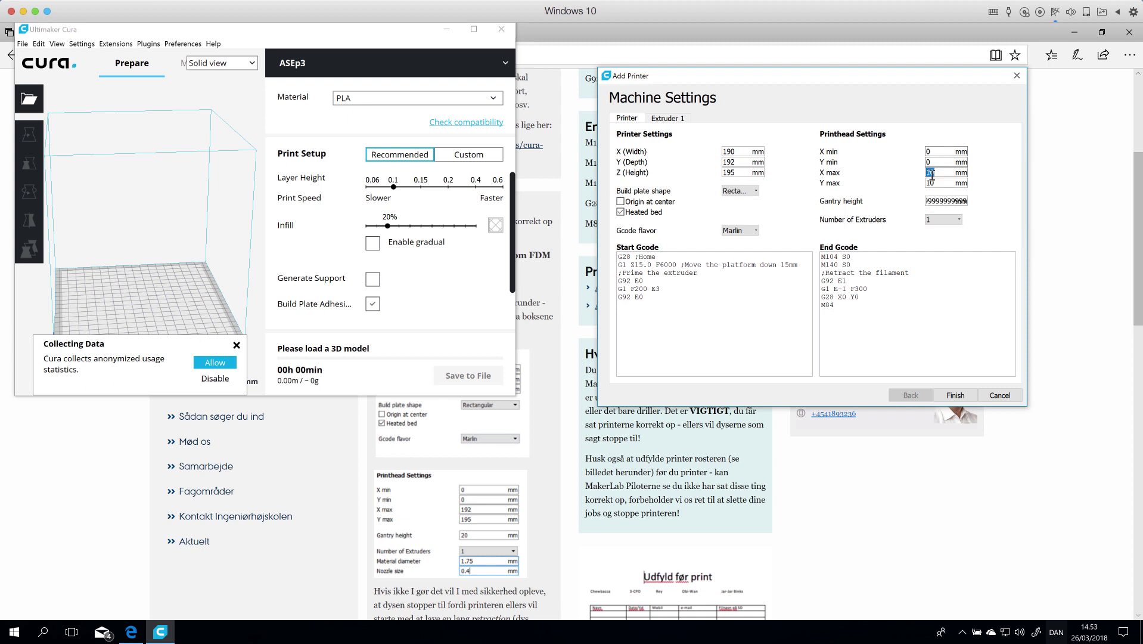
type("192")
double_click(941, 184)
double_click(939, 200)
type("20")
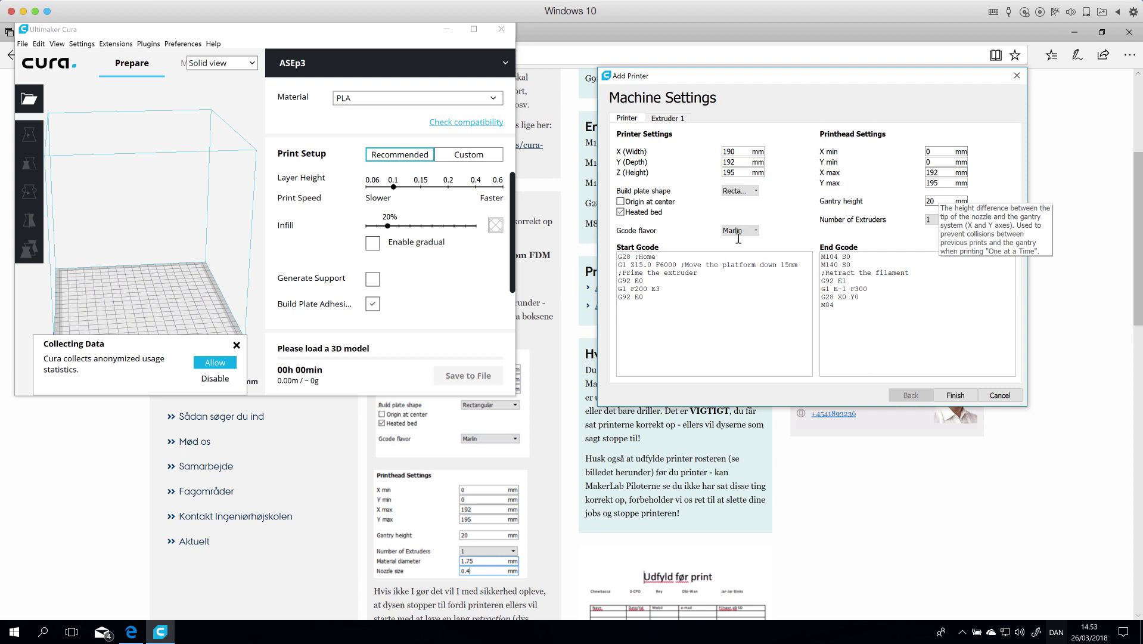
Replace the printer's Start Gcode with the Start GCode lines (G28, G29, G92 E0) copied from the Slicing i CURA page
left_click_drag(701, 81, 833, 139)
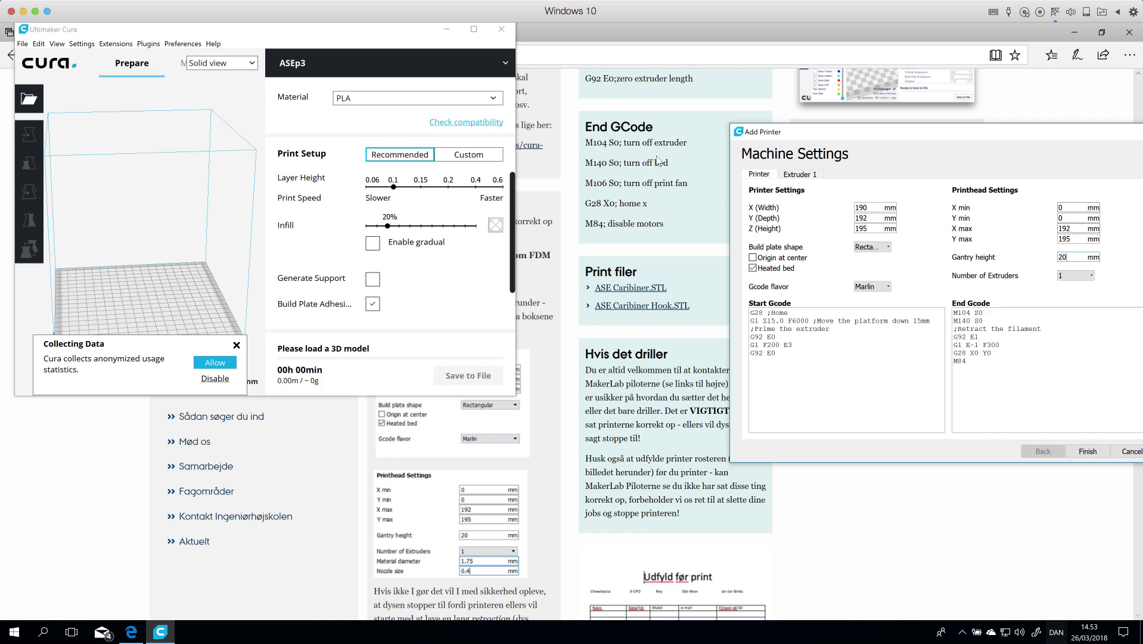
scroll(662, 161, "up", 4)
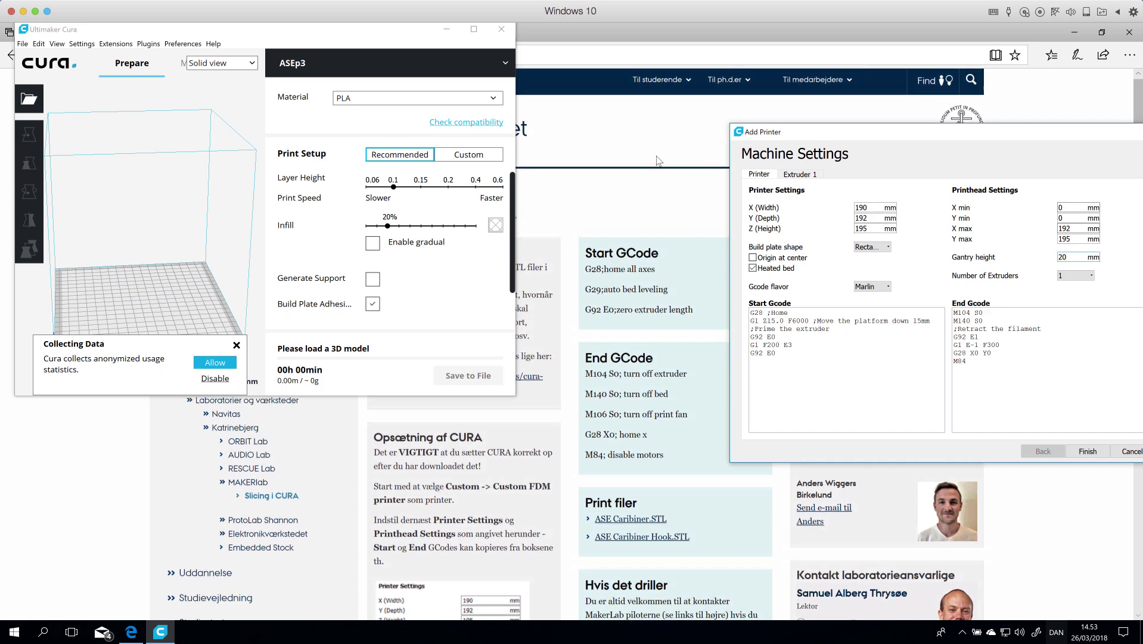
left_click(623, 294)
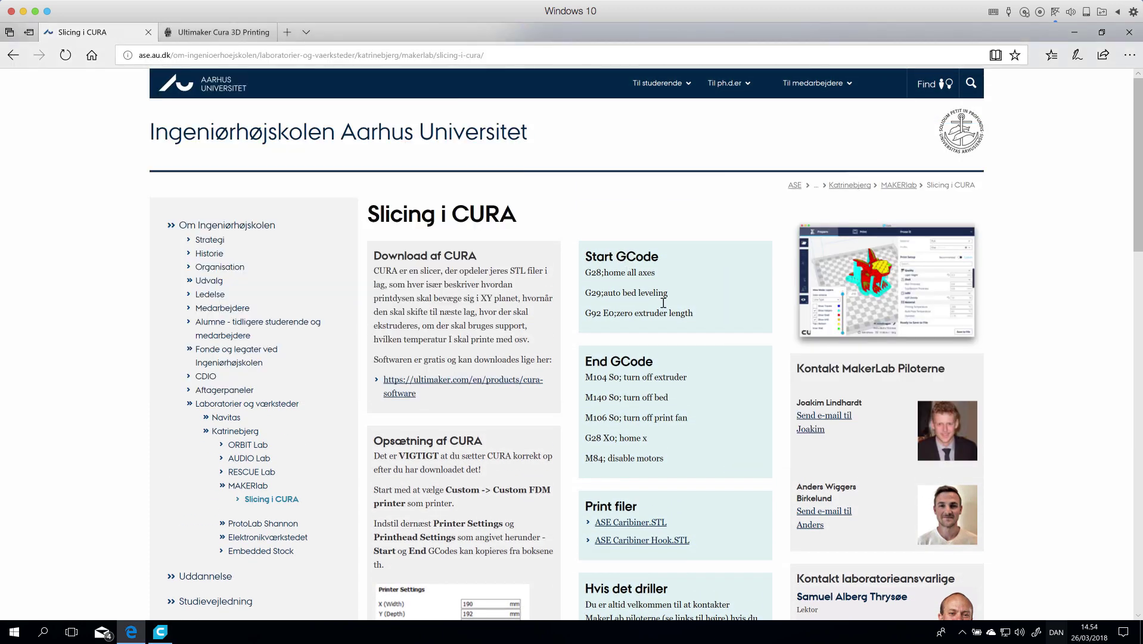
left_click_drag(698, 315, 584, 276)
key("ctrl+c")
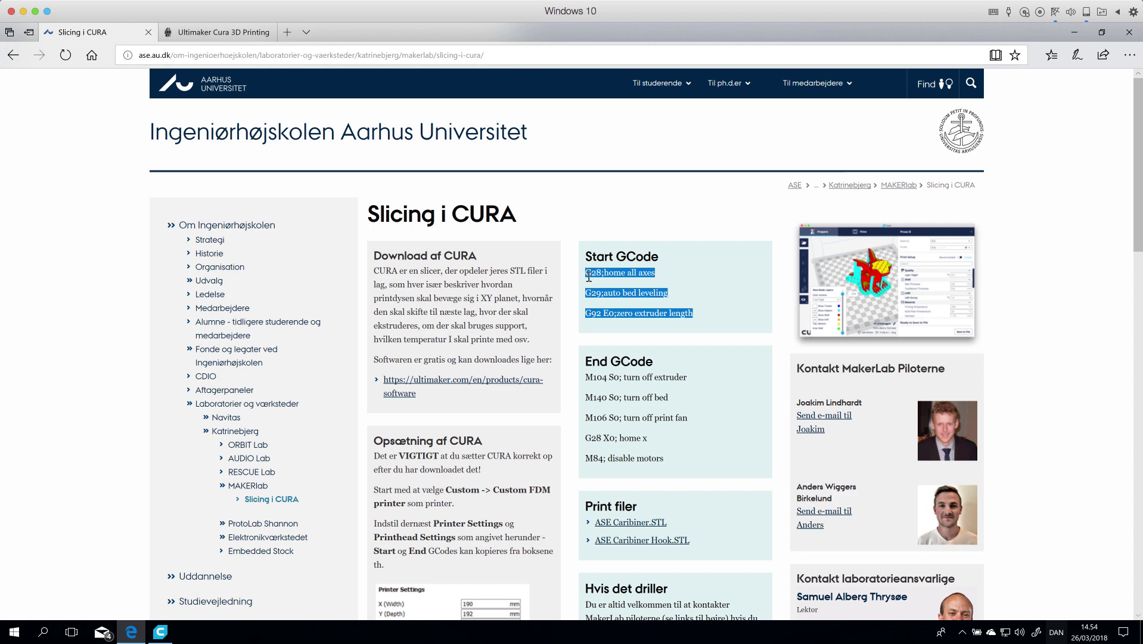
left_click(163, 633)
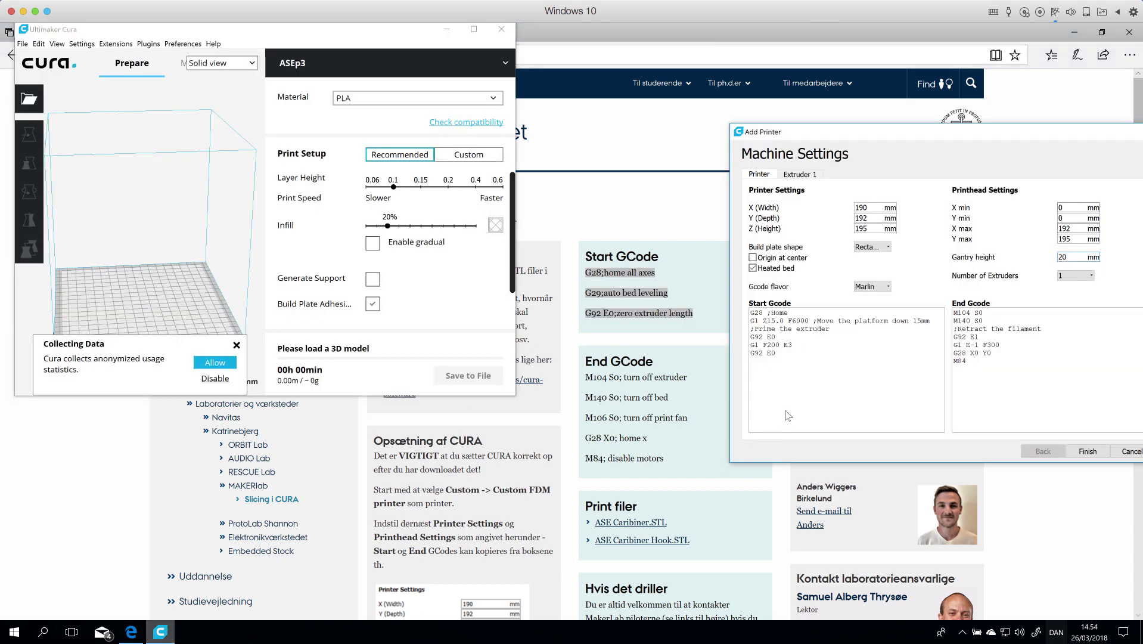
left_click_drag(828, 376, 718, 303)
key("ctrl+v")
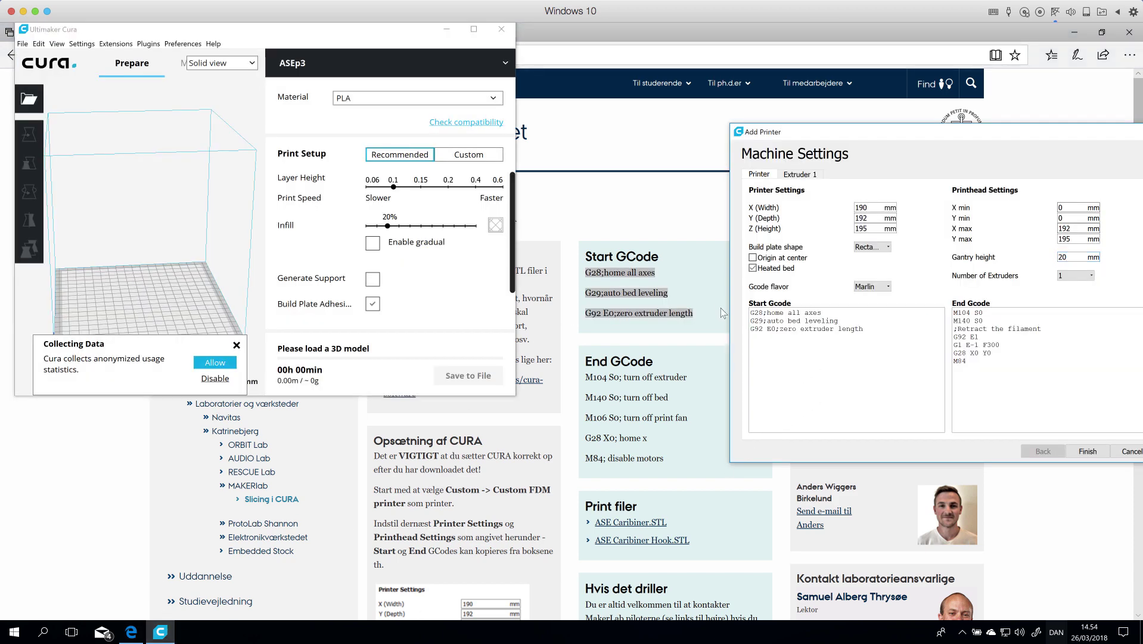
Replace the End Gcode with the web page's lines M104 S0, M140 S0, M106 S0, G28 X0 and M84, and finish the machine settings
left_click(718, 303)
left_click_drag(675, 464, 574, 375)
key("ctrl+c")
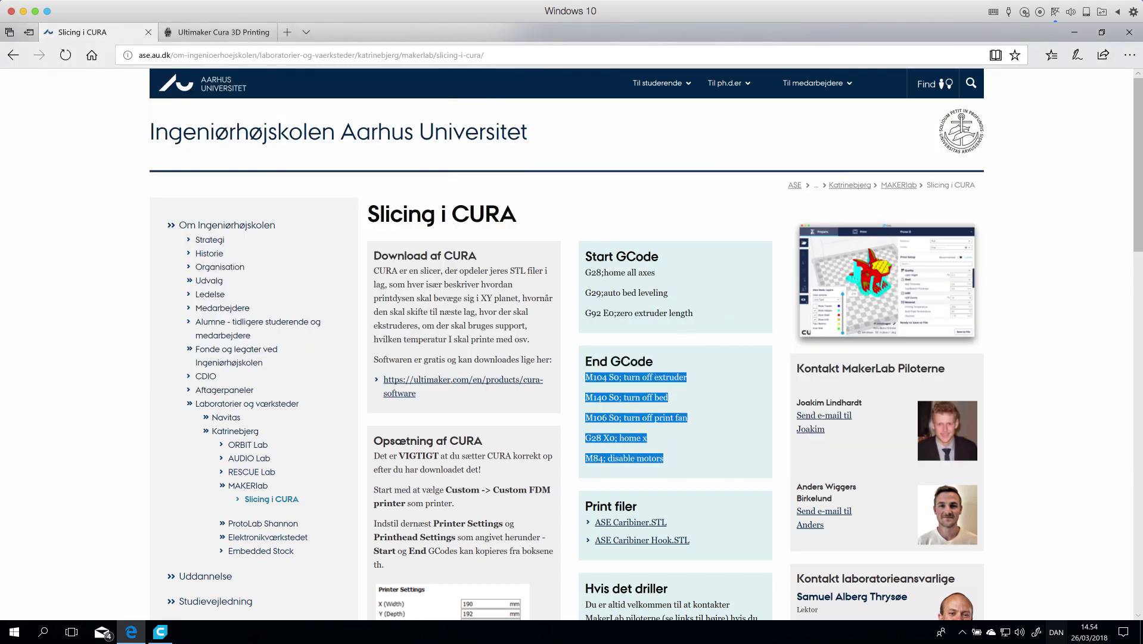
key("super+Tab")
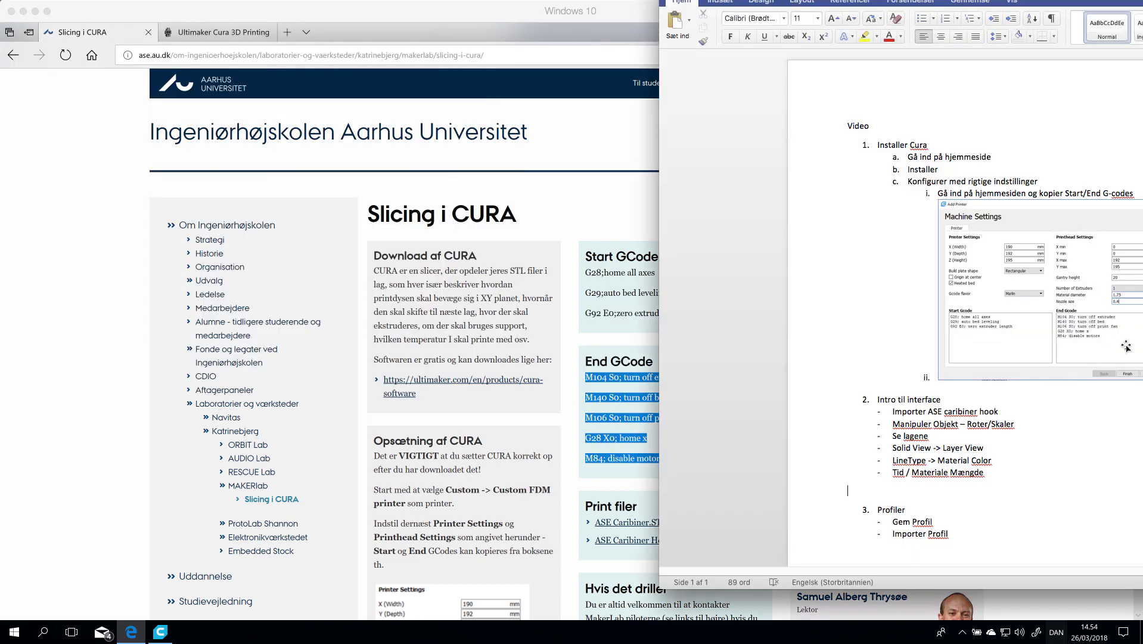
left_click(159, 632)
left_click_drag(1006, 364, 951, 302)
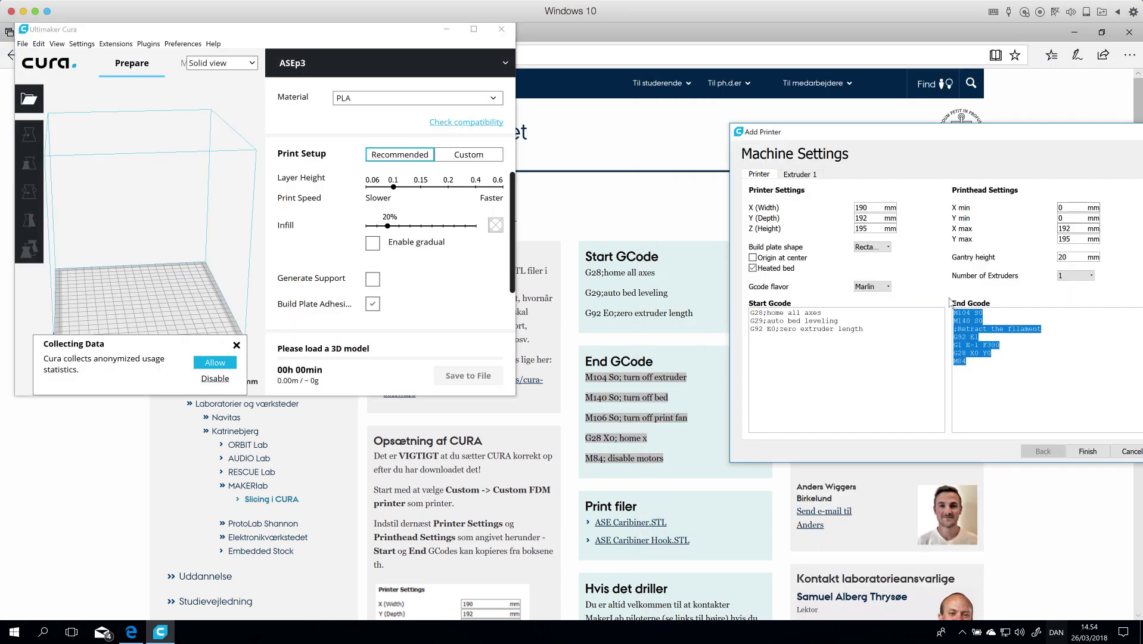
key("ctrl+v")
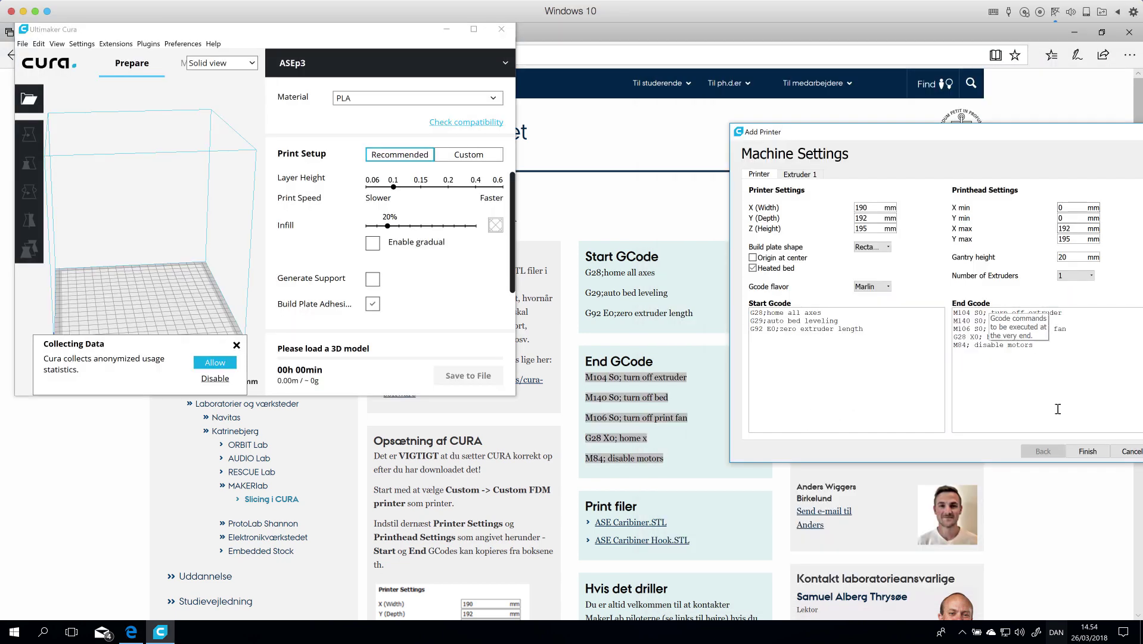
left_click_drag(1058, 140, 929, 143)
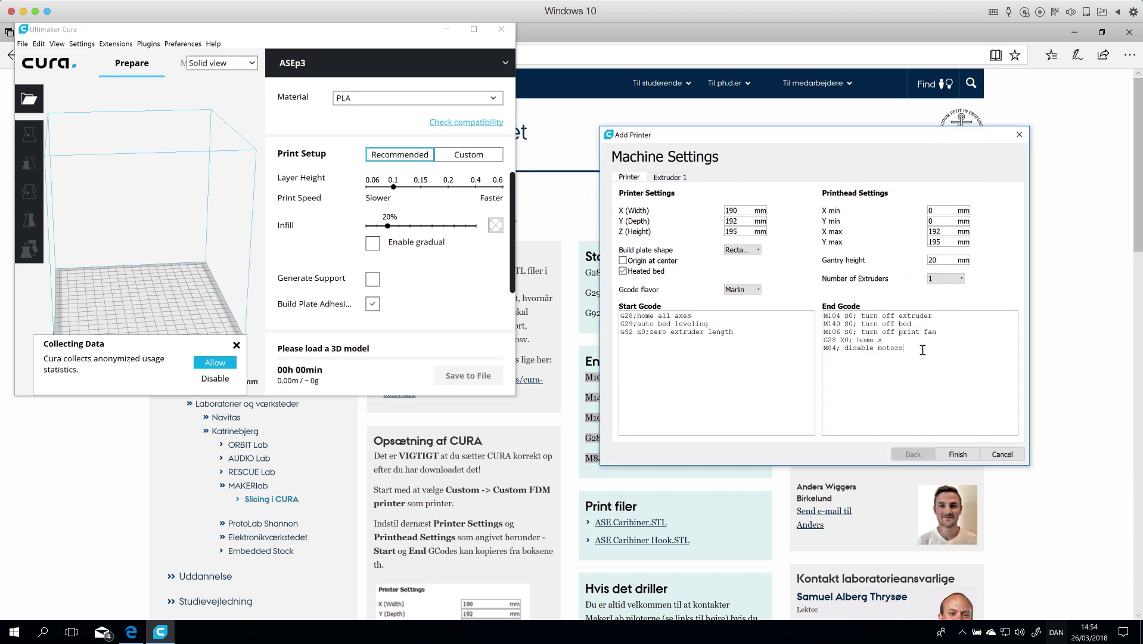
left_click(958, 454)
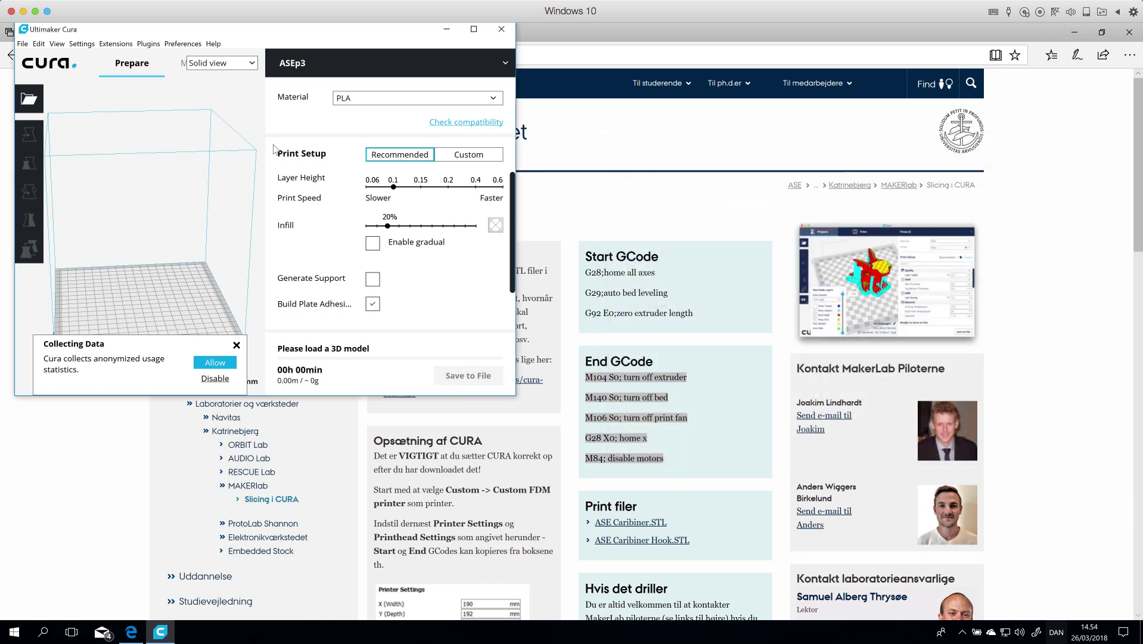
Allow the collection of anonymized usage statistics and maximize the Cura window
left_click(215, 362)
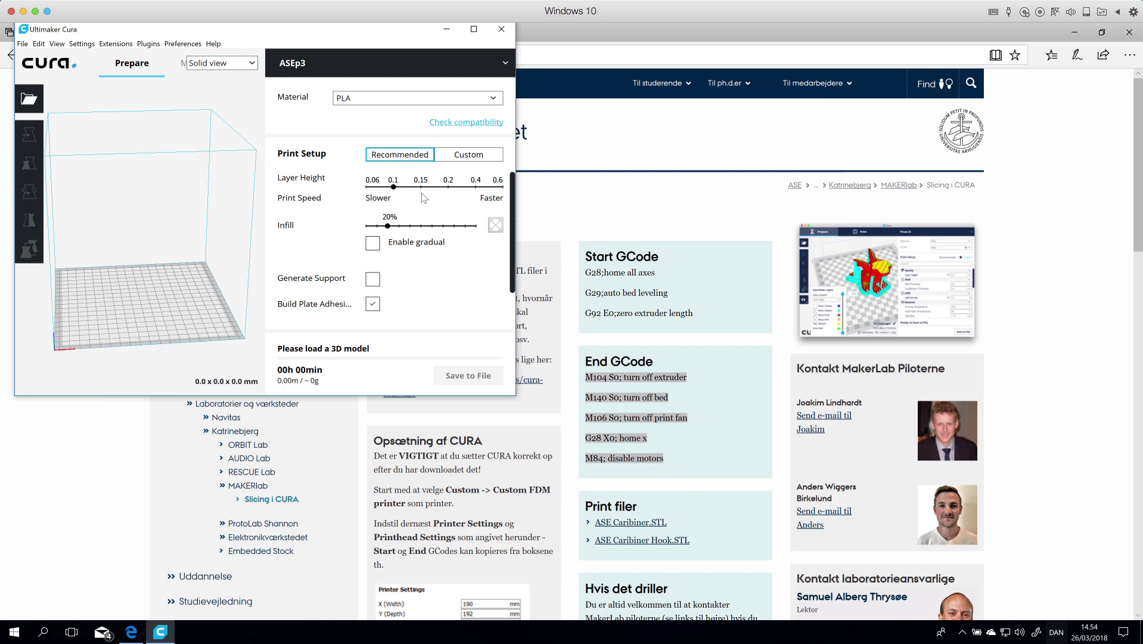
left_click(476, 30)
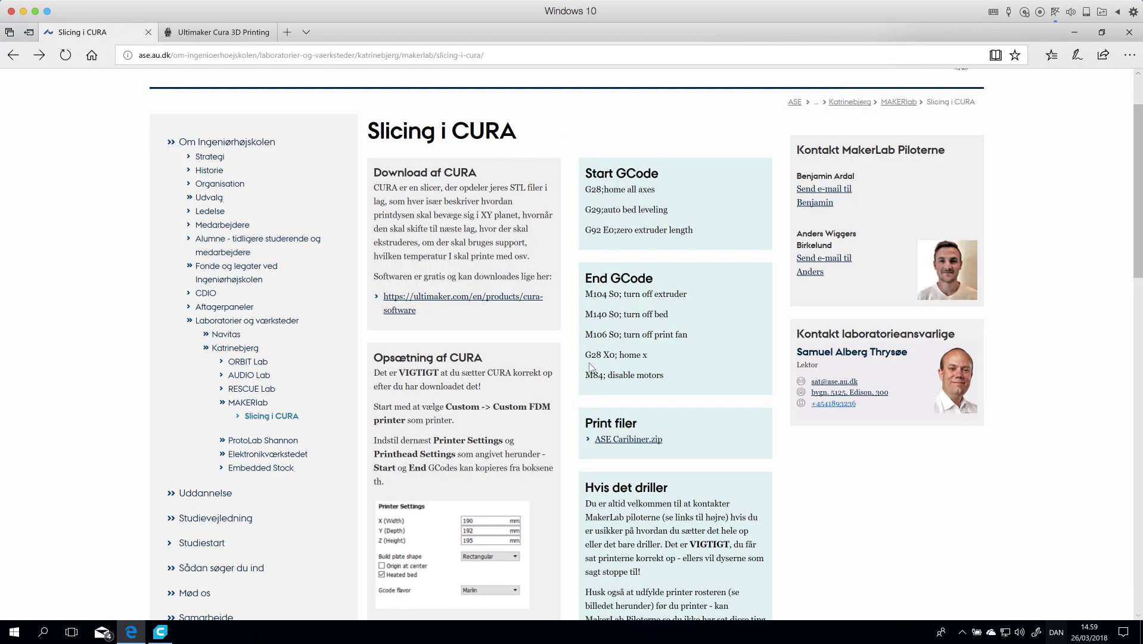
Download and open ASE Caribiner.zip from the Slicing i CURA page and extract all its files to the Desktop
left_click(608, 442)
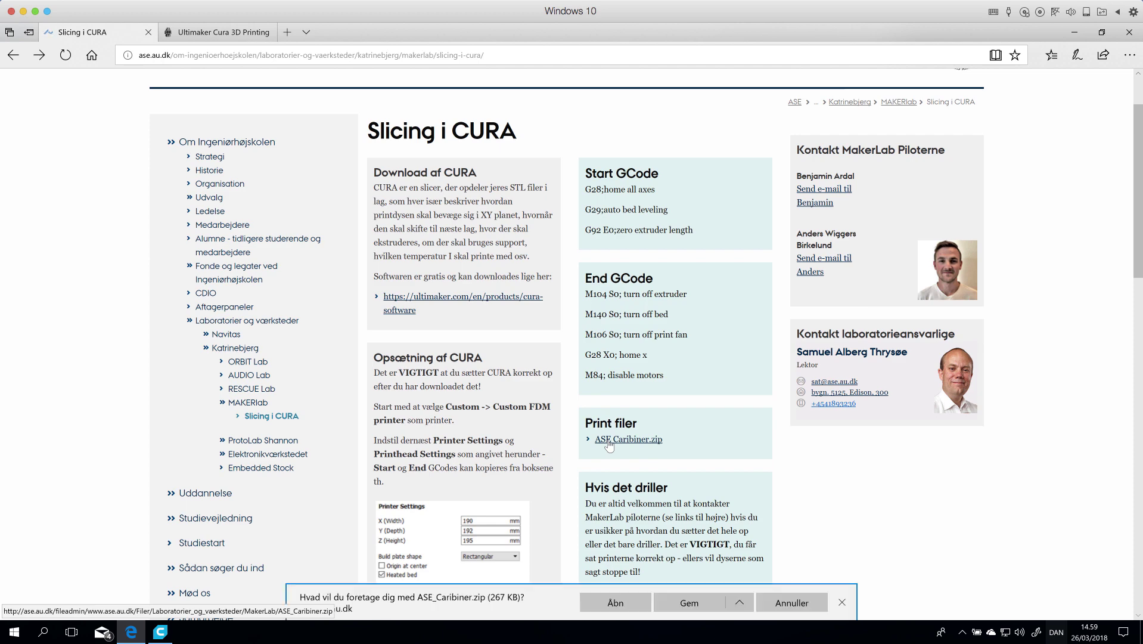
left_click(616, 603)
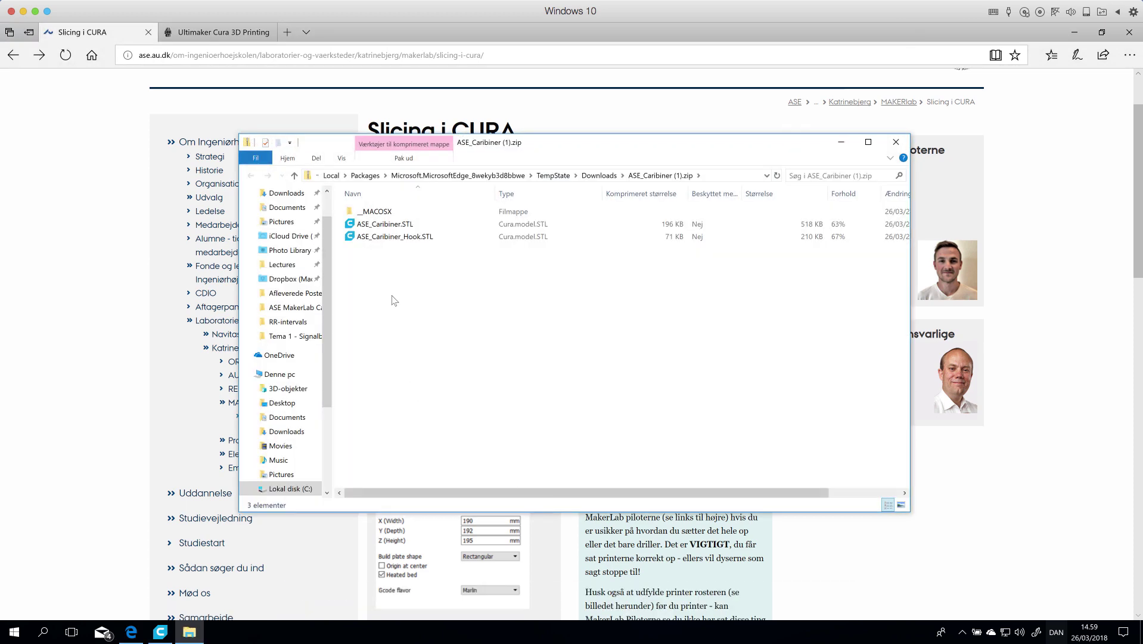
left_click(405, 157)
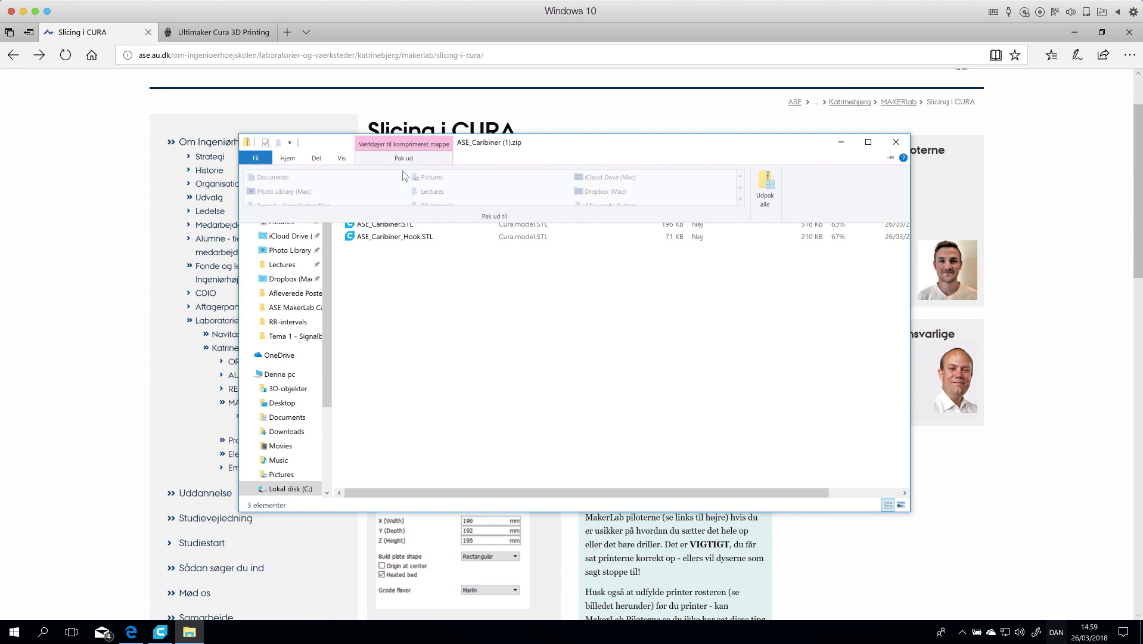
left_click(767, 190)
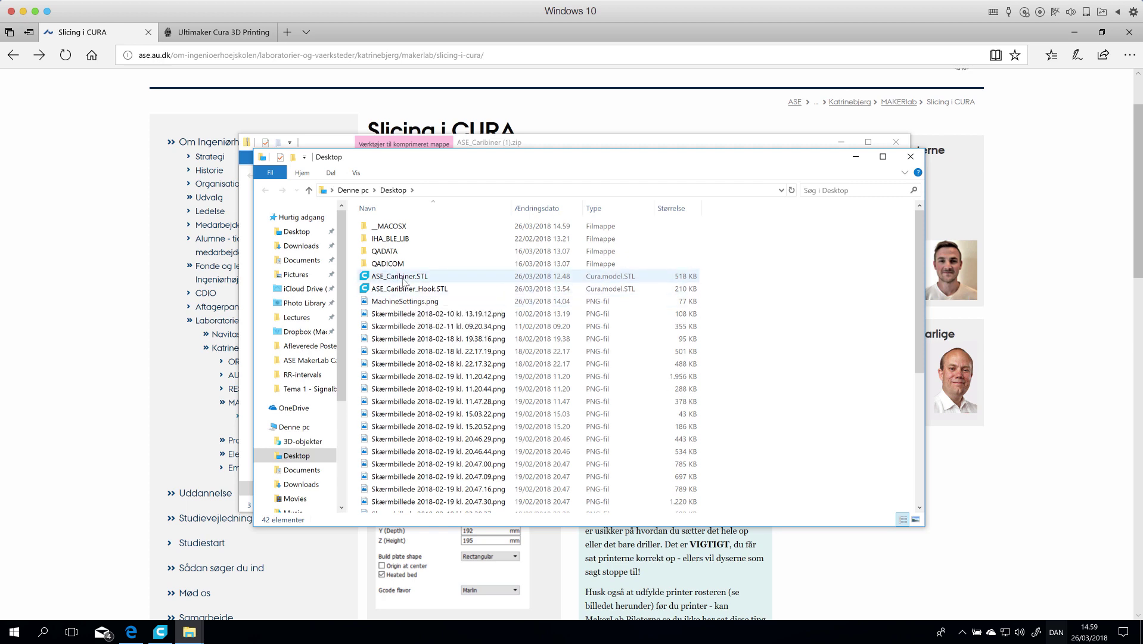
Load both ASE_Caribiner_Hook.STL and ASE_Caribiner.STL from the Desktop onto the build plate in Cura
left_click(160, 631)
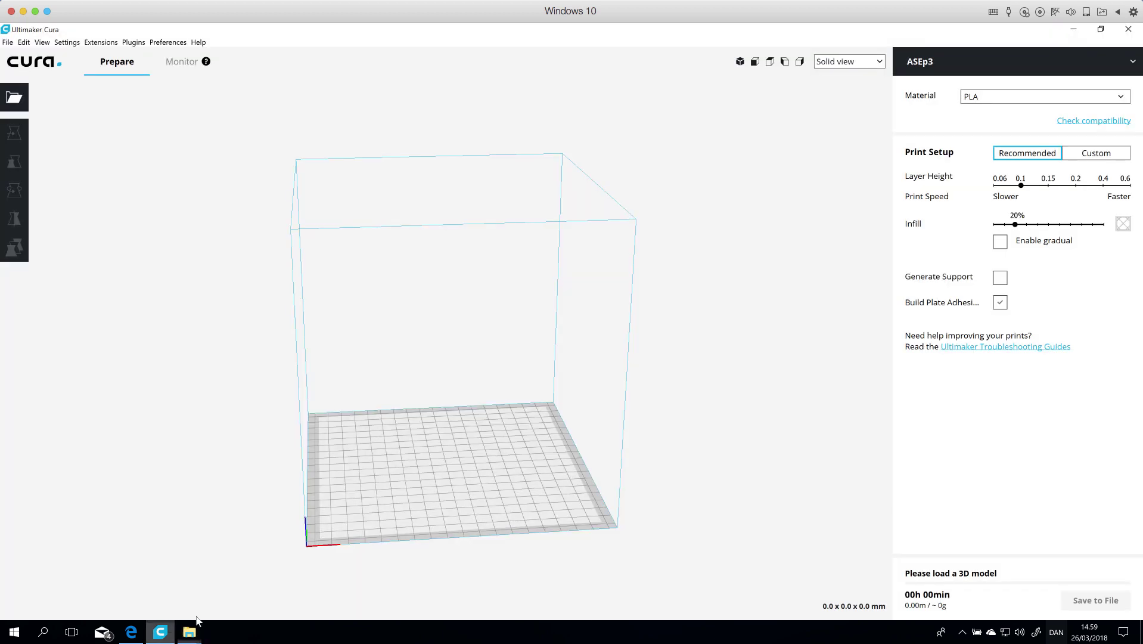
left_click(15, 97)
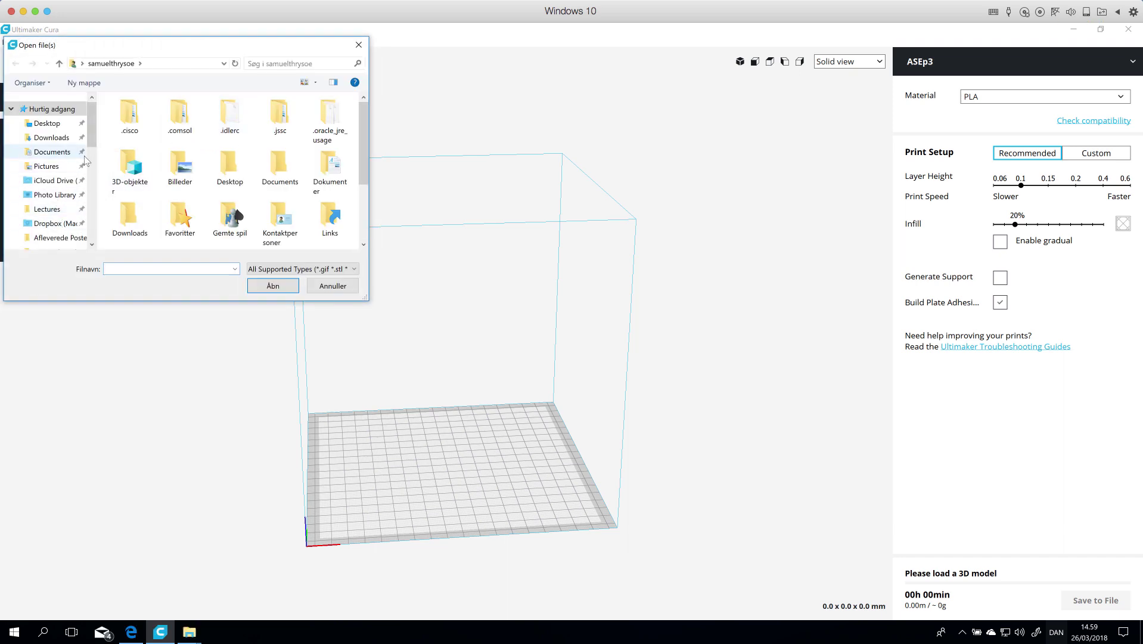
left_click(67, 126)
left_click(135, 131)
left_click(138, 143, "shift")
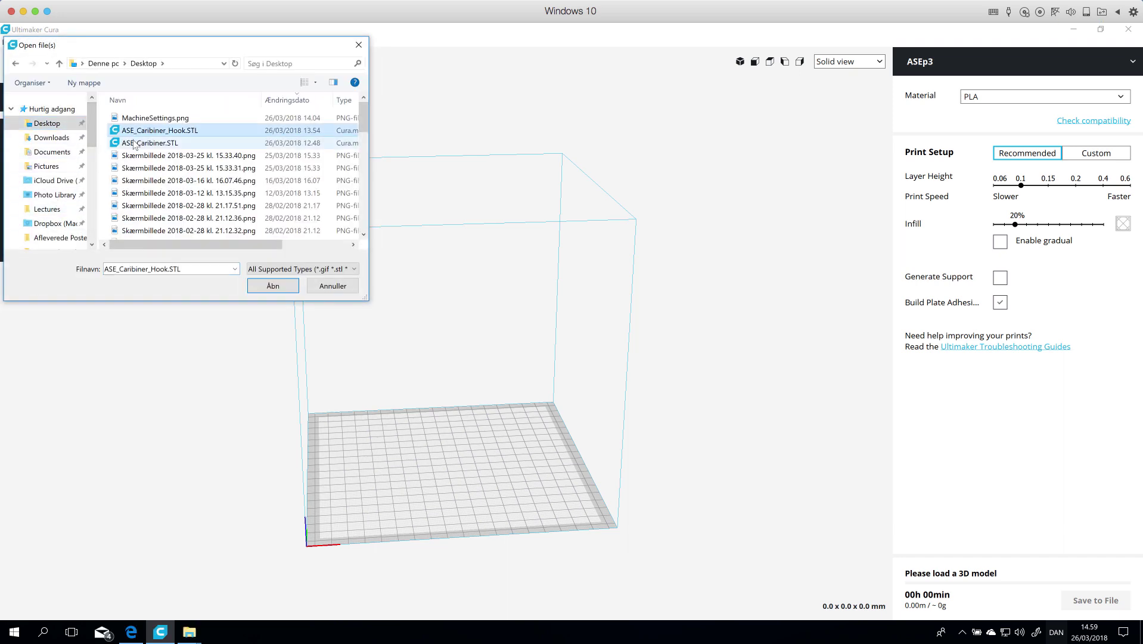
left_click(273, 287)
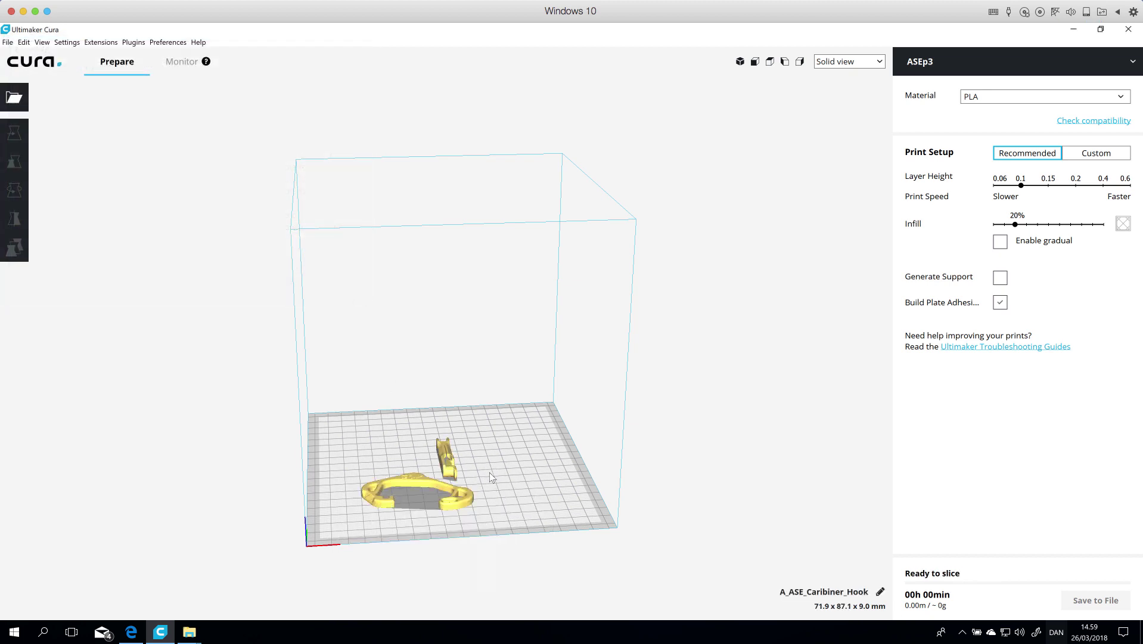
Examine the carabiner and hook models on the build plate from several angles and distances
right_click_drag(499, 484, 472, 512)
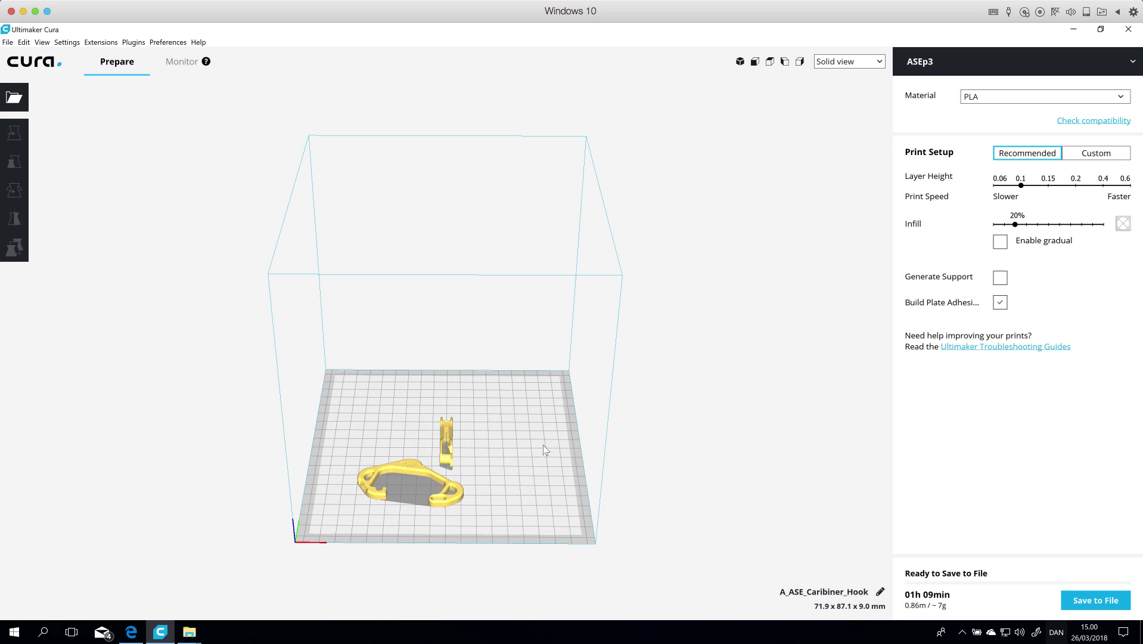
right_click_drag(546, 439, 617, 461)
right_click_drag(539, 465, 578, 425)
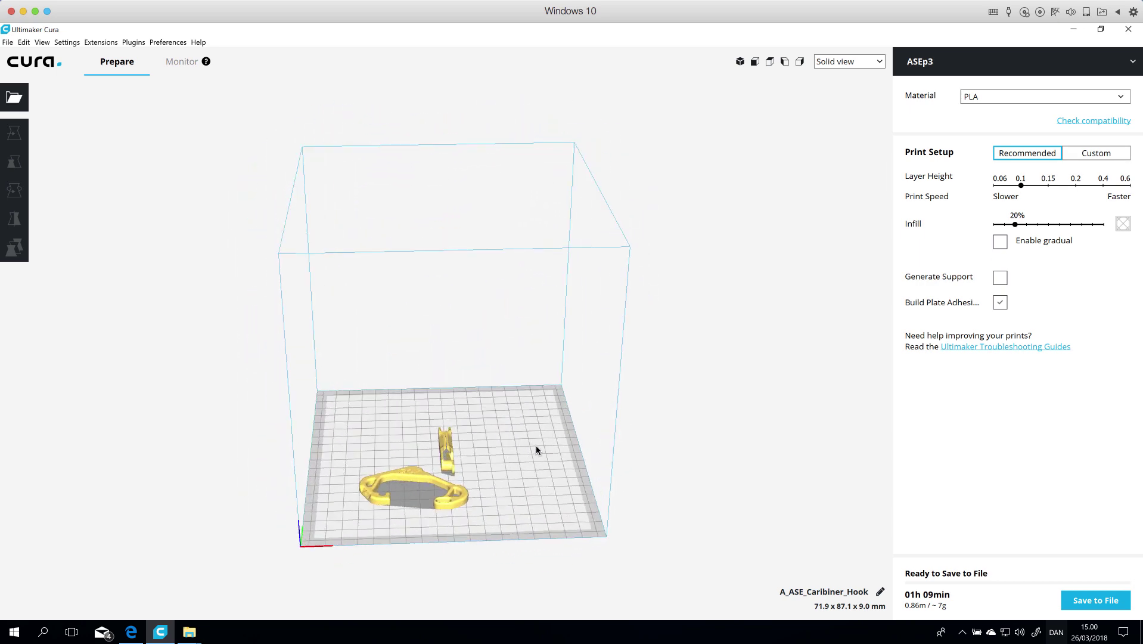
middle_click_drag(508, 454, 508, 428)
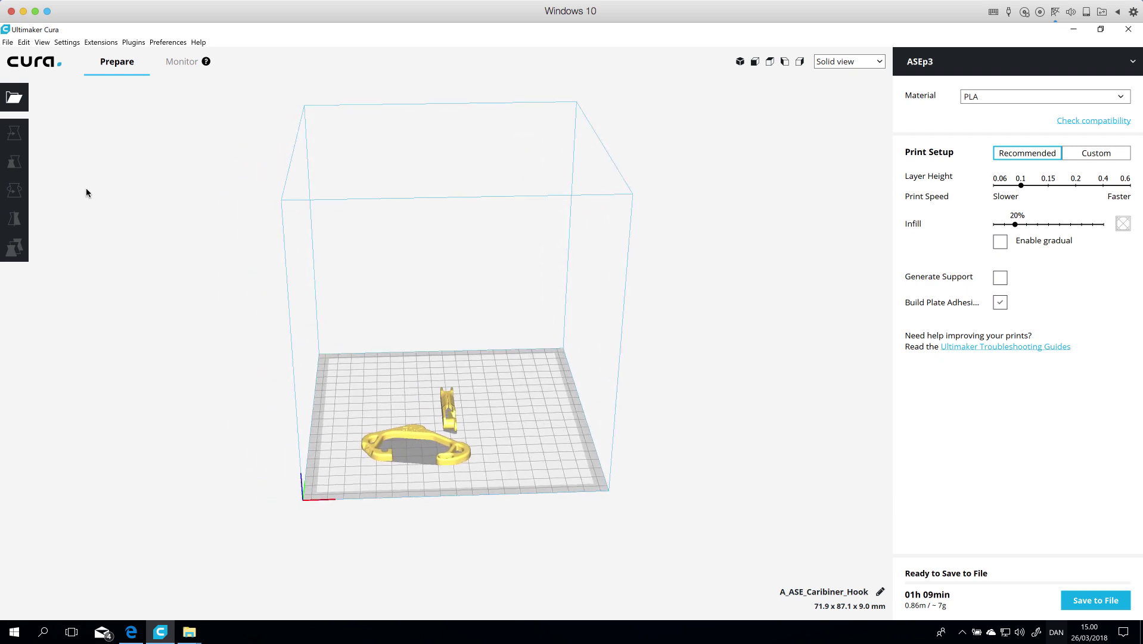
mouse_move(481, 448)
right_mouse_down()
mouse_move(500, 489)
mouse_move(472, 440)
right_mouse_up()
scroll(443, 400, "up", 6)
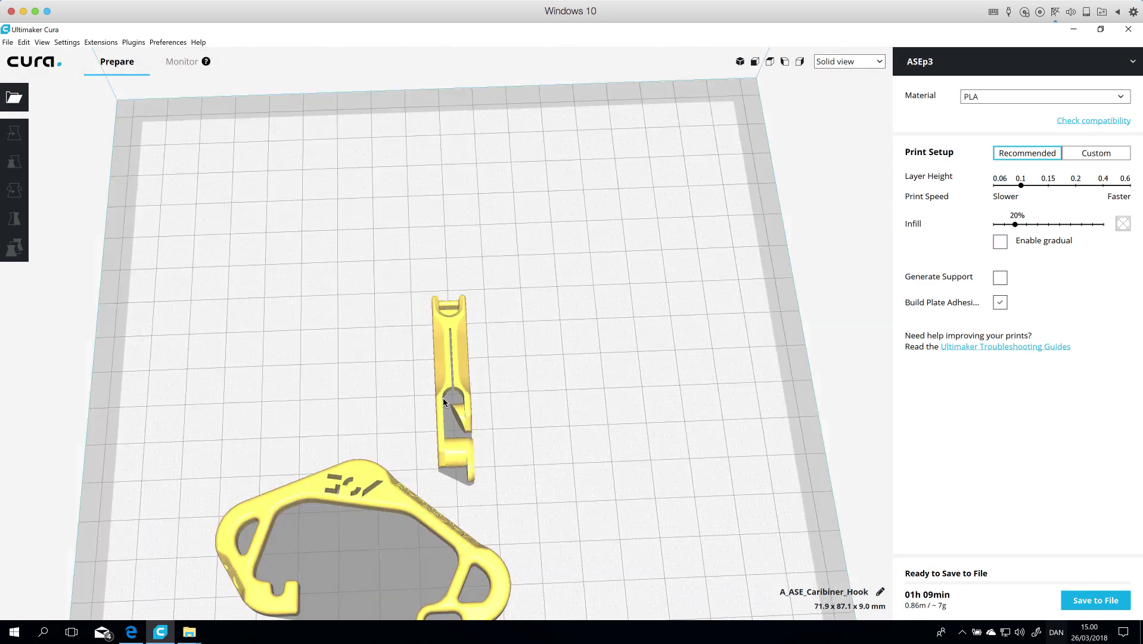
scroll(442, 398, "down", 8)
scroll(443, 398, "up", 8)
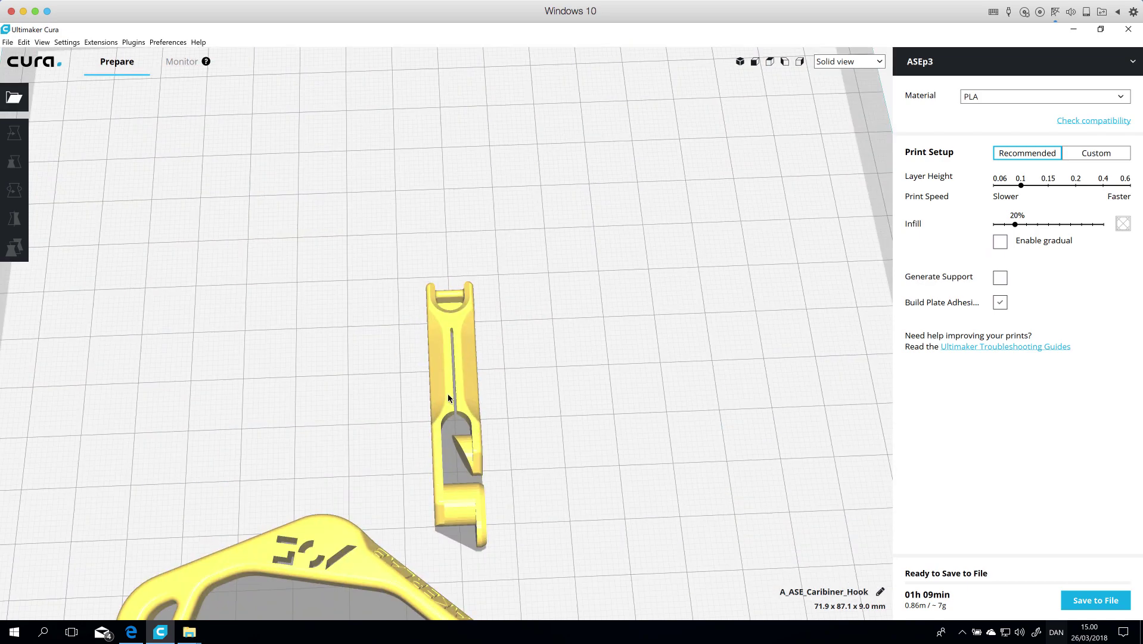
scroll(559, 327, "down", 2)
scroll(634, 265, "down", 3)
right_click_drag(635, 265, 571, 280)
scroll(566, 317, "down", 4)
scroll(563, 314, "up", 3)
scroll(551, 285, "up", 4)
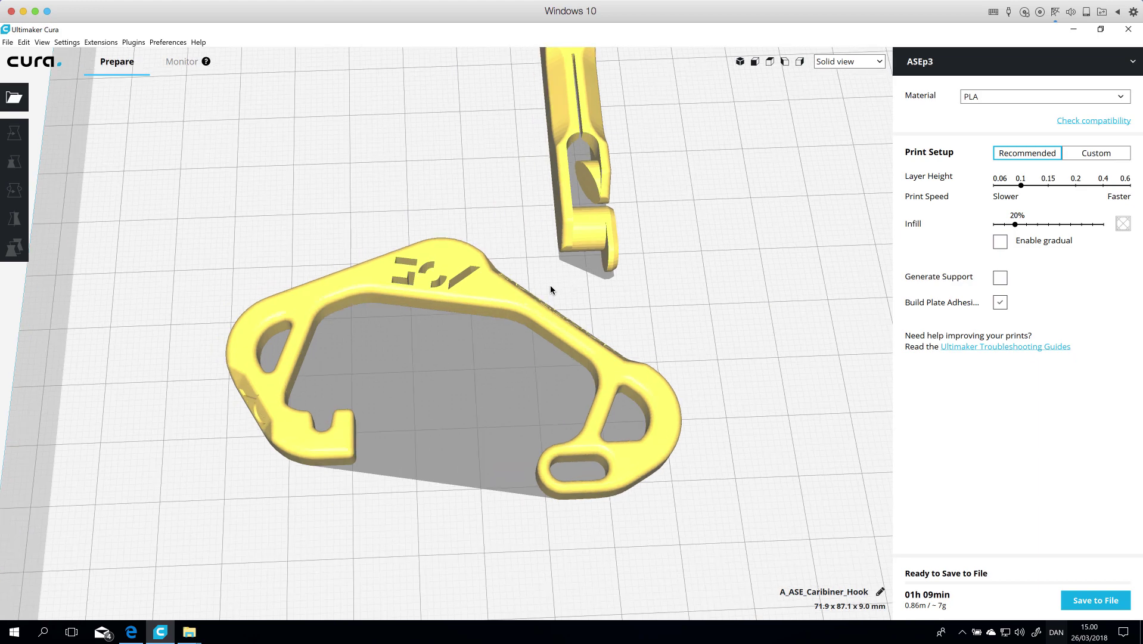
scroll(550, 286, "down", 4)
scroll(551, 290, "down", 5)
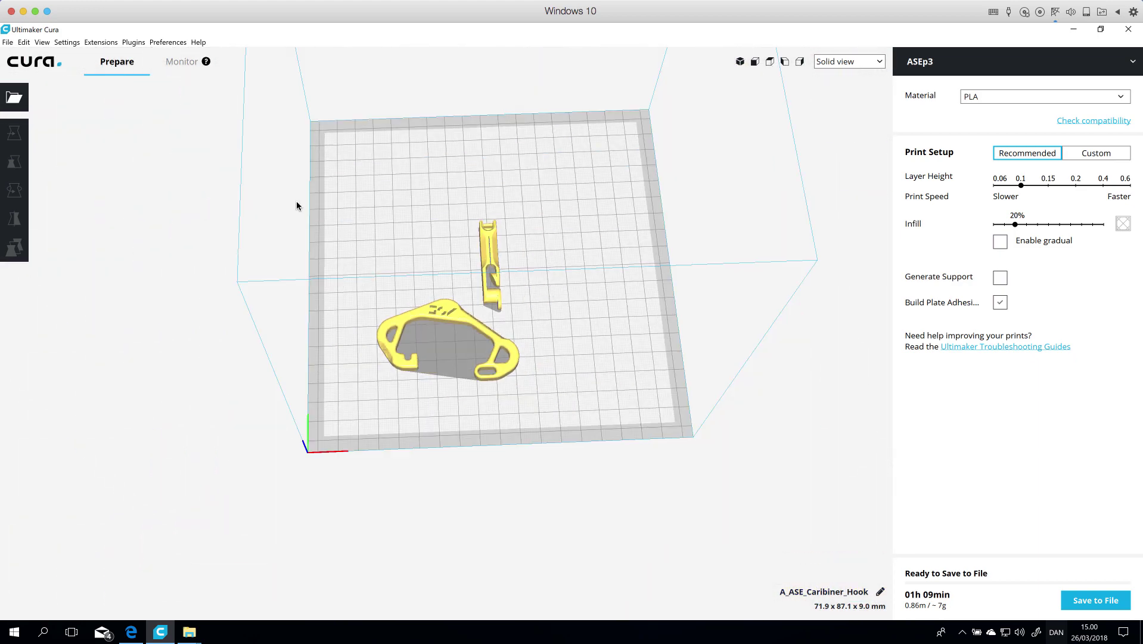
Set the carabiner's X position to 0 mm and then to 20 mm
left_click(450, 314)
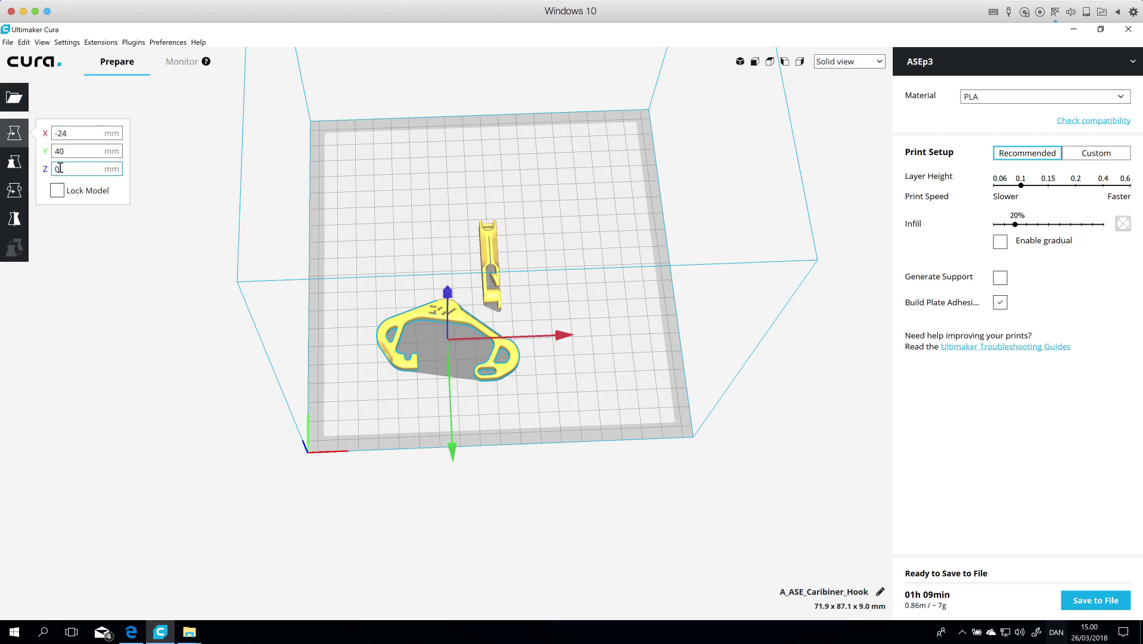
left_click_drag(70, 133, 40, 135)
type("0")
key("Return")
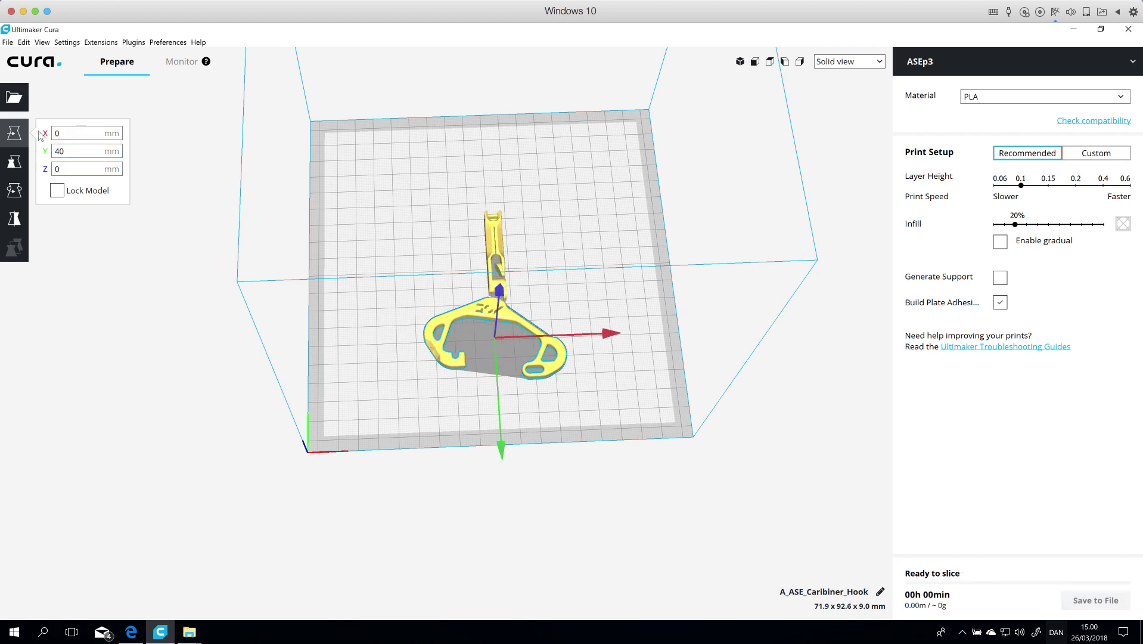
left_click_drag(72, 133, 40, 136)
key("Return")
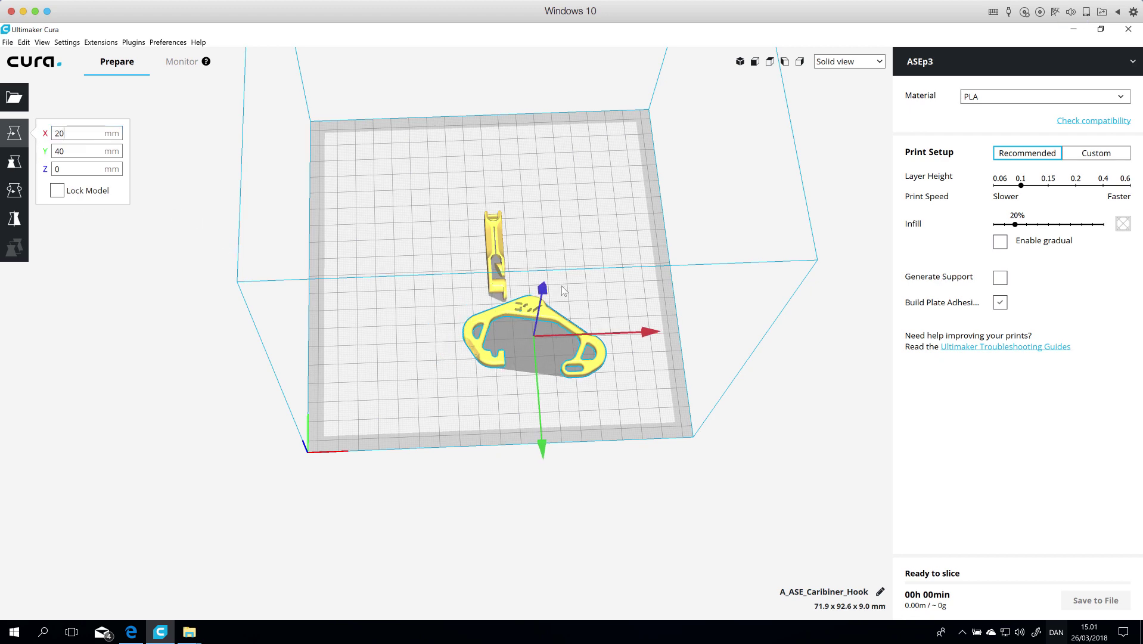
Scale the carabiner uniformly to 200 mm in X, then restore its scale to 100%
left_click(23, 161)
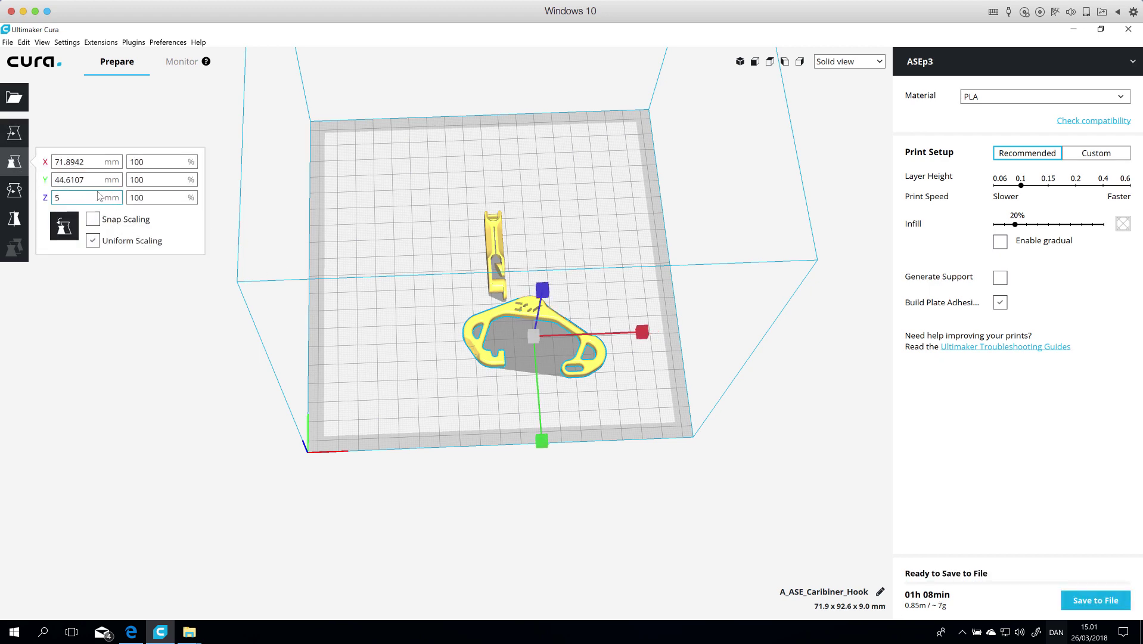
double_click(71, 160)
type("200")
key("Return")
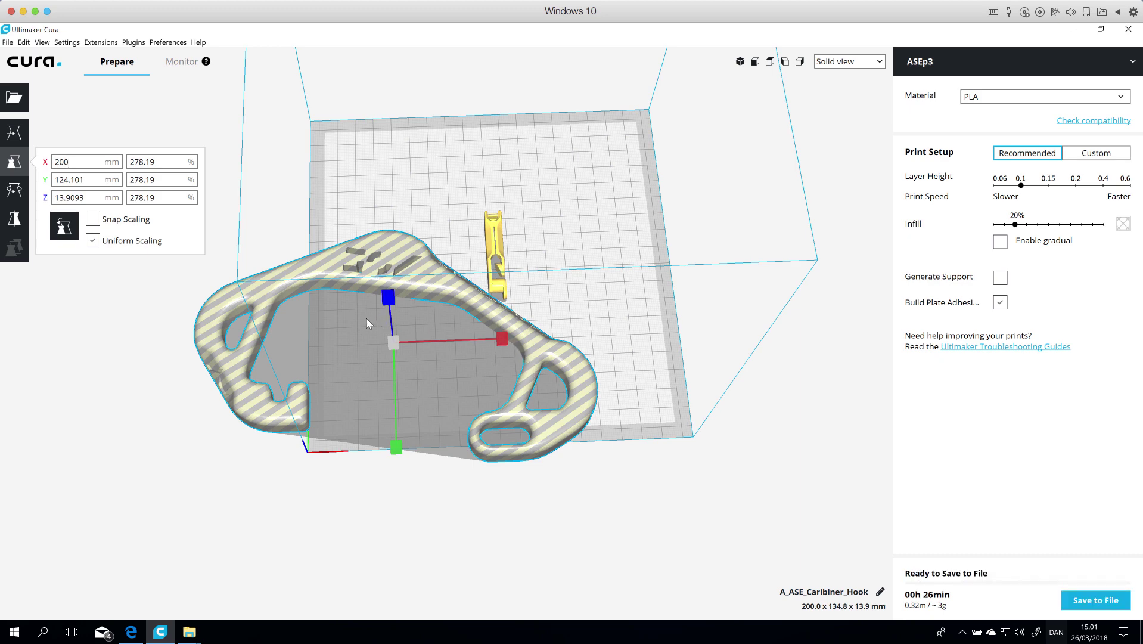
double_click(155, 162)
type("100")
key("Return")
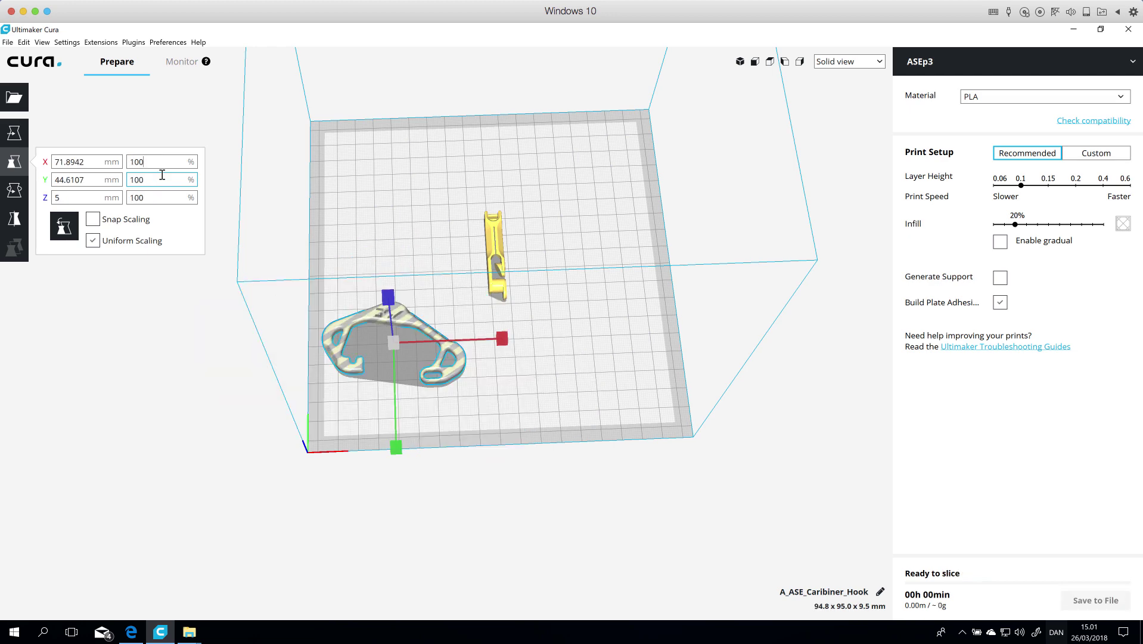
Rotate the carabiner about its vertical axis until its opening faces the back of the build plate, and lay it flat
left_click(14, 190)
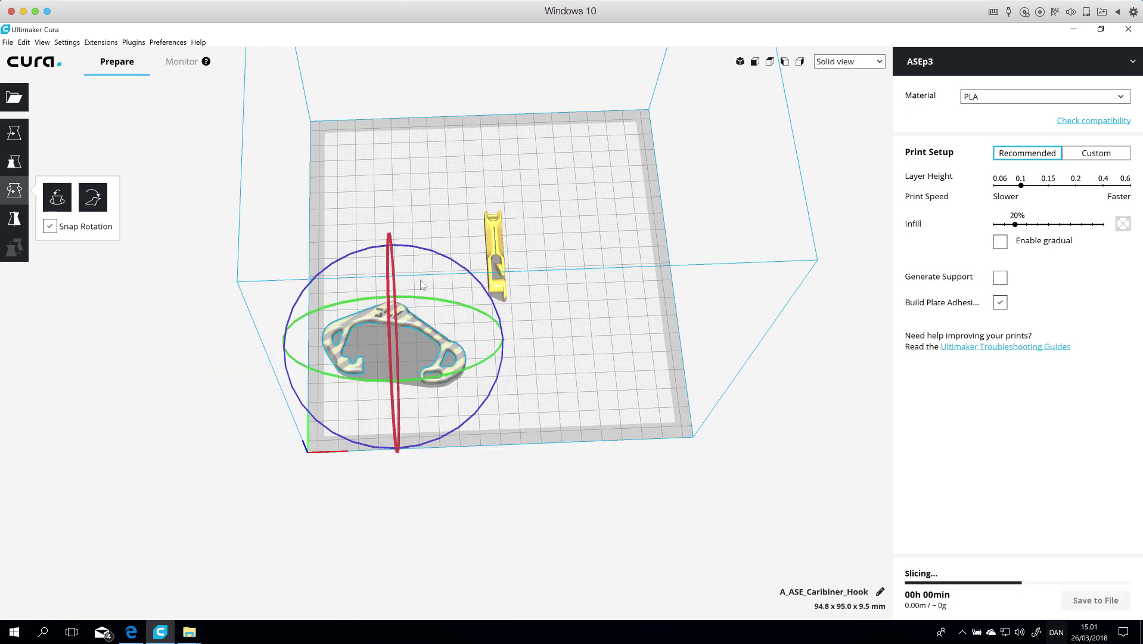
right_click(536, 338)
left_click(528, 369)
left_click(527, 380)
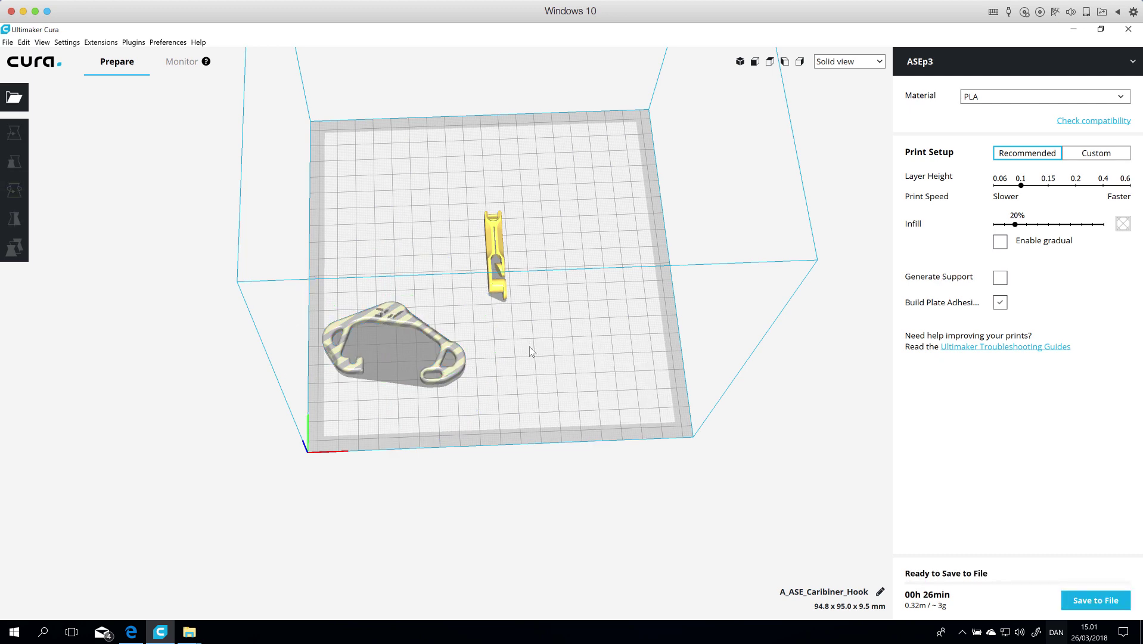
left_click(423, 327)
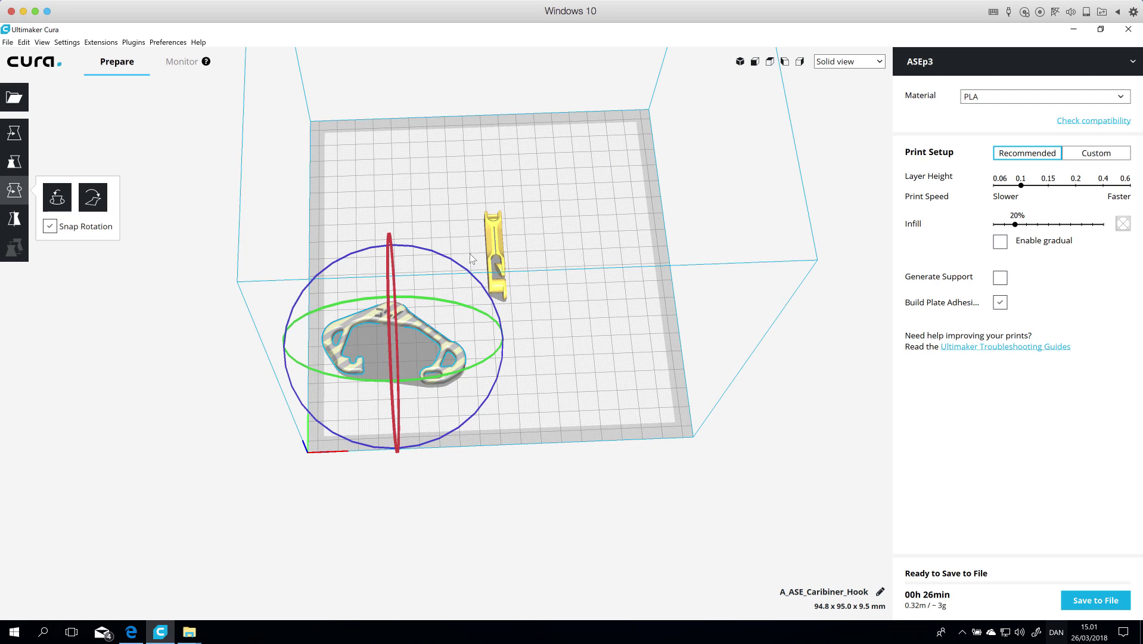
left_click_drag(458, 270, 482, 320)
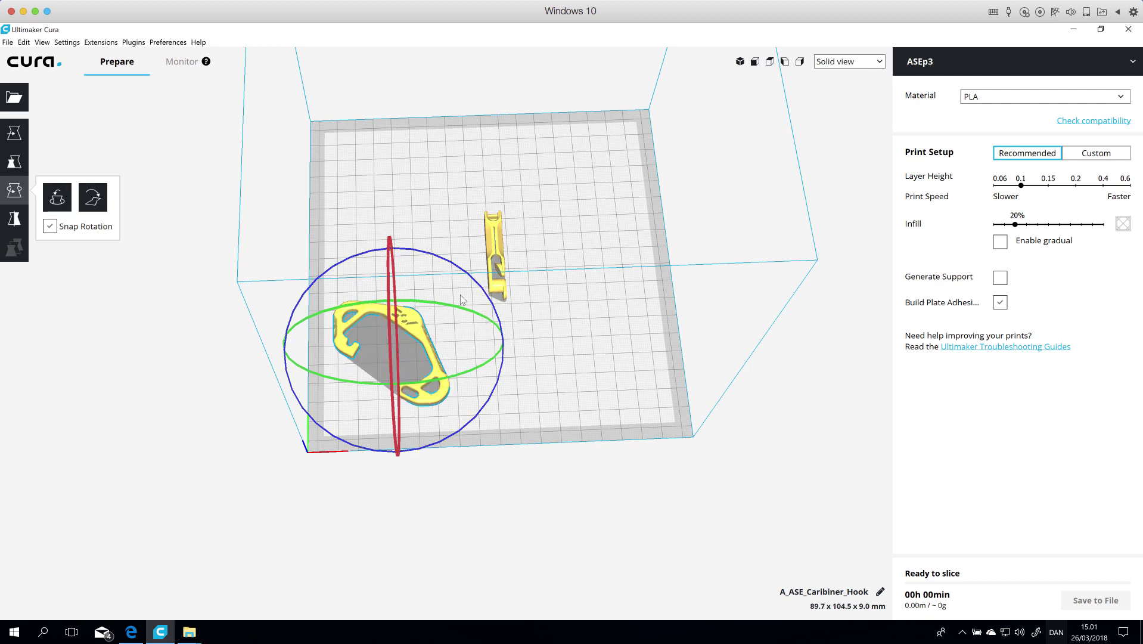
left_click(11, 192)
left_click(11, 192)
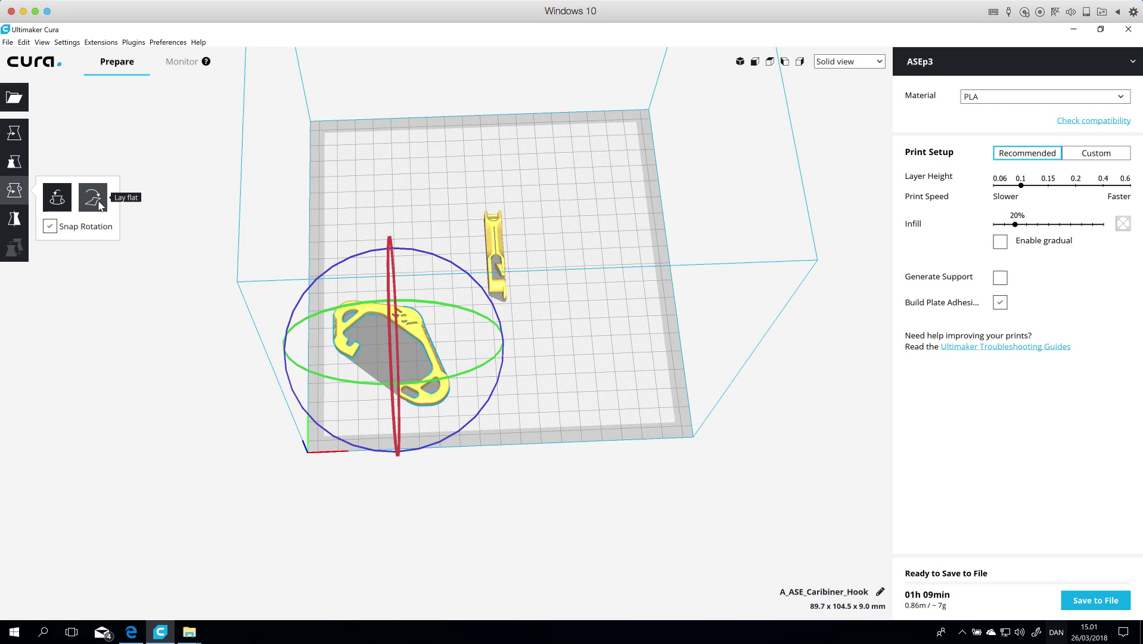
left_click(94, 199)
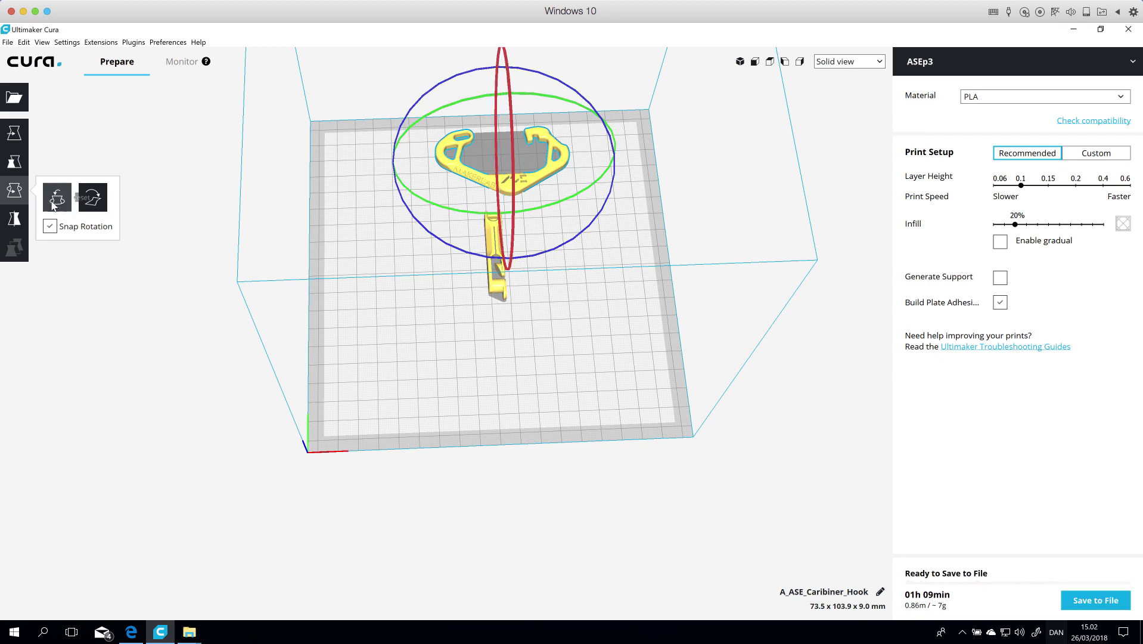
Move the carabiner forward on the build plate to about X -35 mm, Y 18 mm
left_click(15, 134)
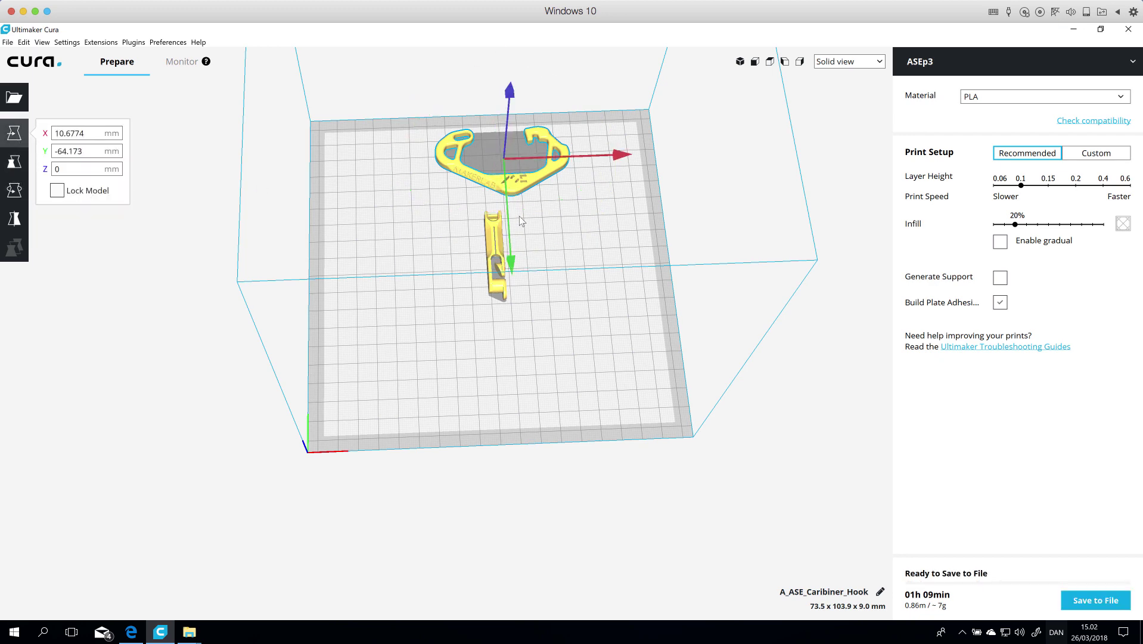
left_click_drag(517, 187, 451, 325)
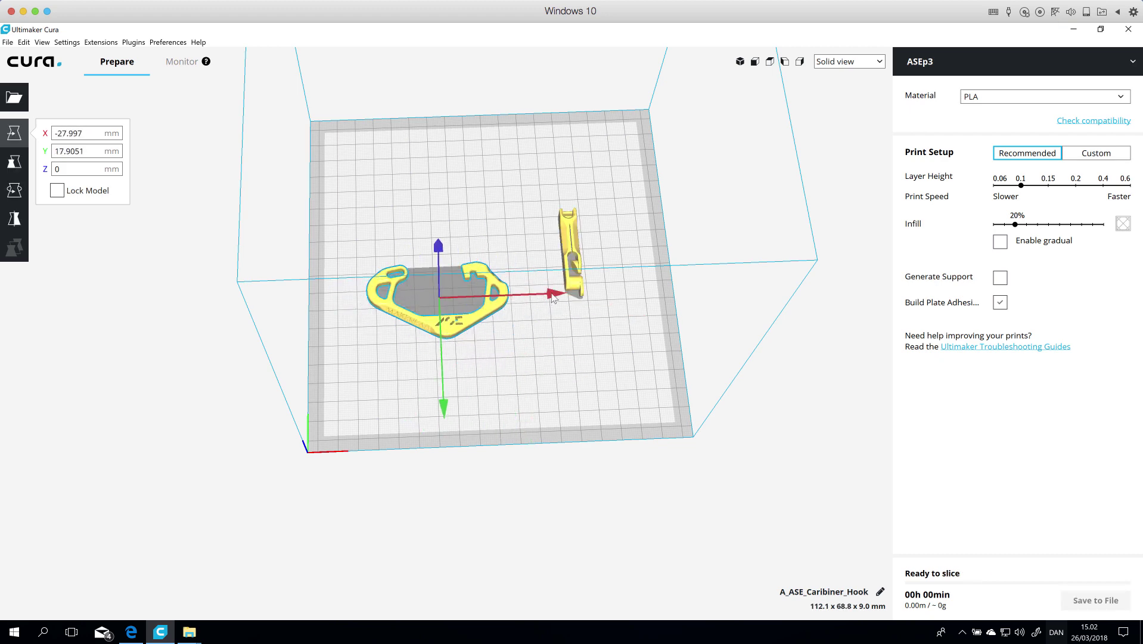
left_click_drag(666, 303, 614, 308)
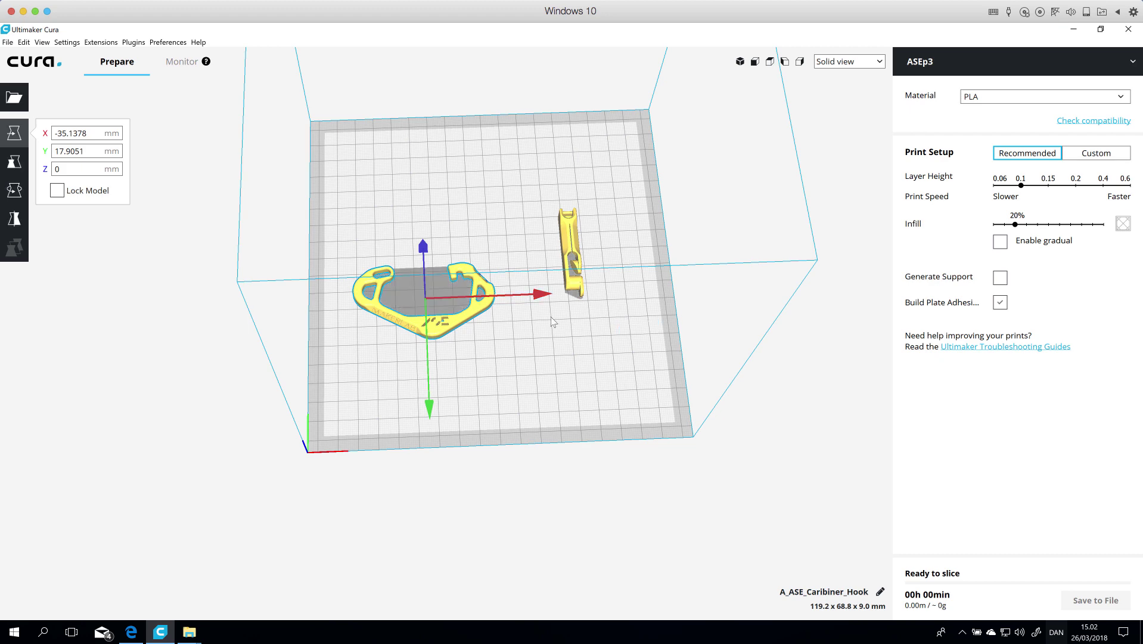
Move the hook beside the carabiner to about X 11 mm, Y 2 mm and rotate it a quarter turn about its vertical axis
left_click(572, 248)
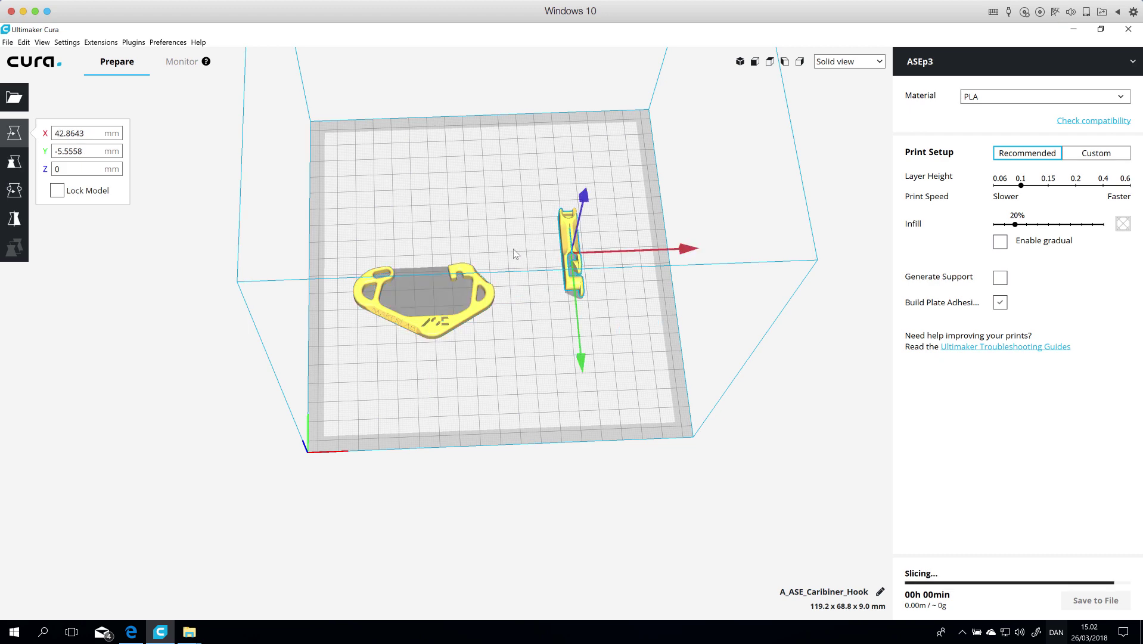
left_click_drag(563, 236, 505, 261)
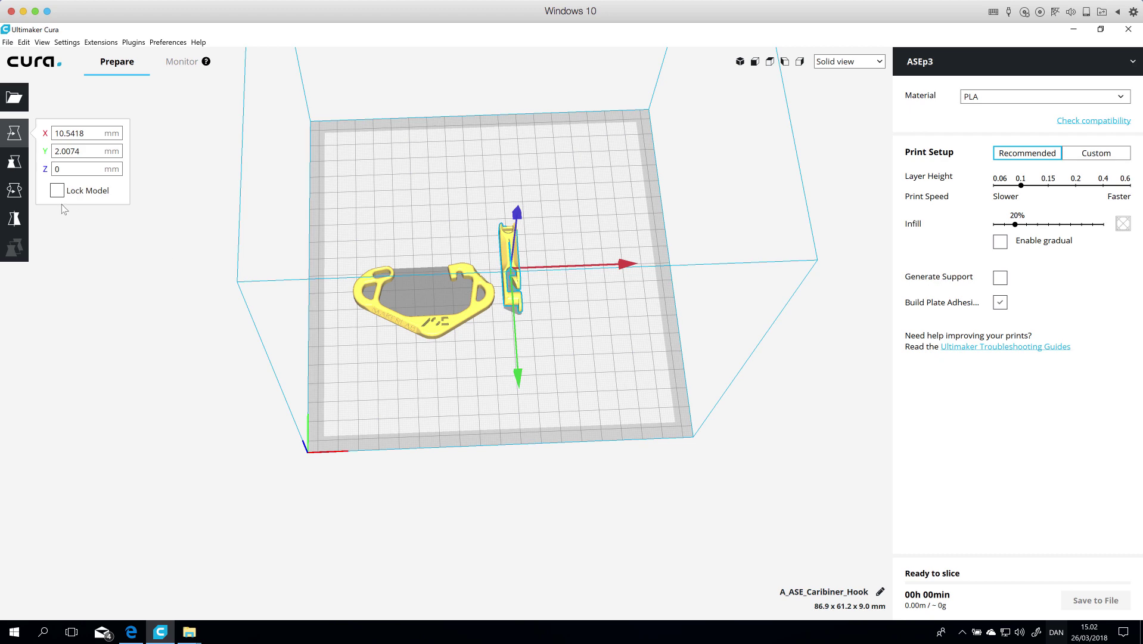
left_click(14, 189)
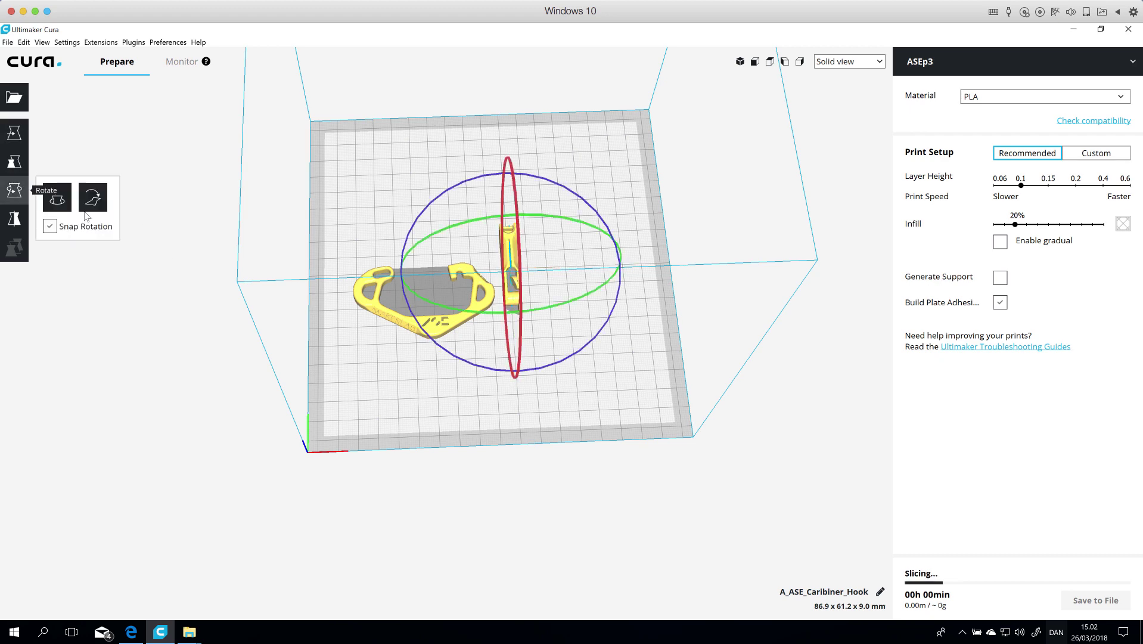
left_click_drag(570, 358, 642, 188)
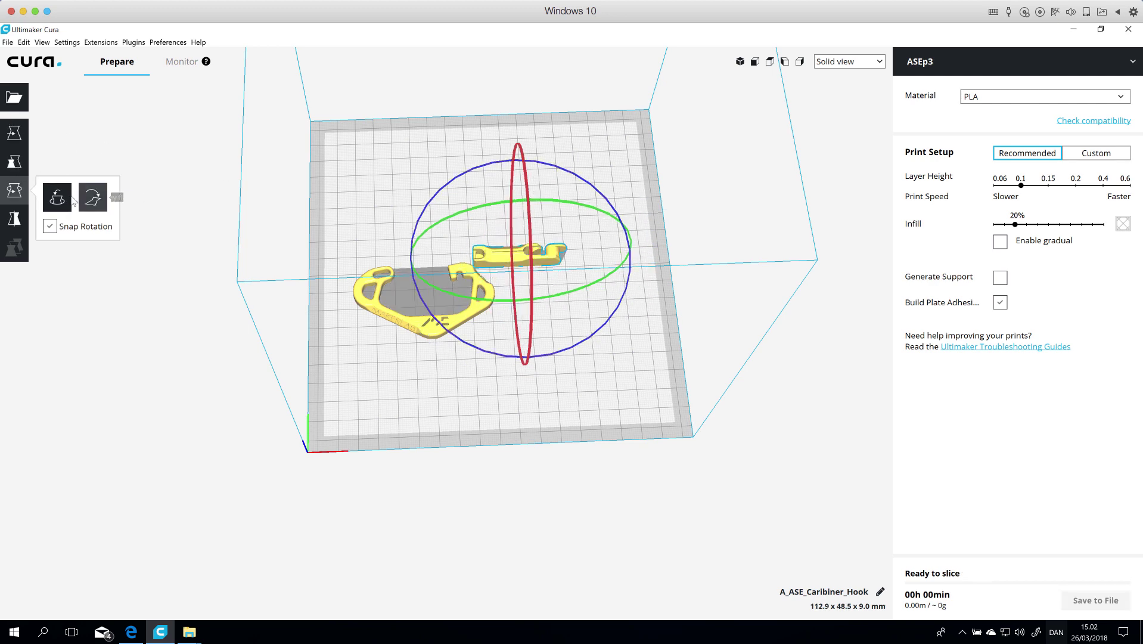
Place the hook just behind the carabiner's opening and bring both parts to the middle of the build plate
left_click(14, 133)
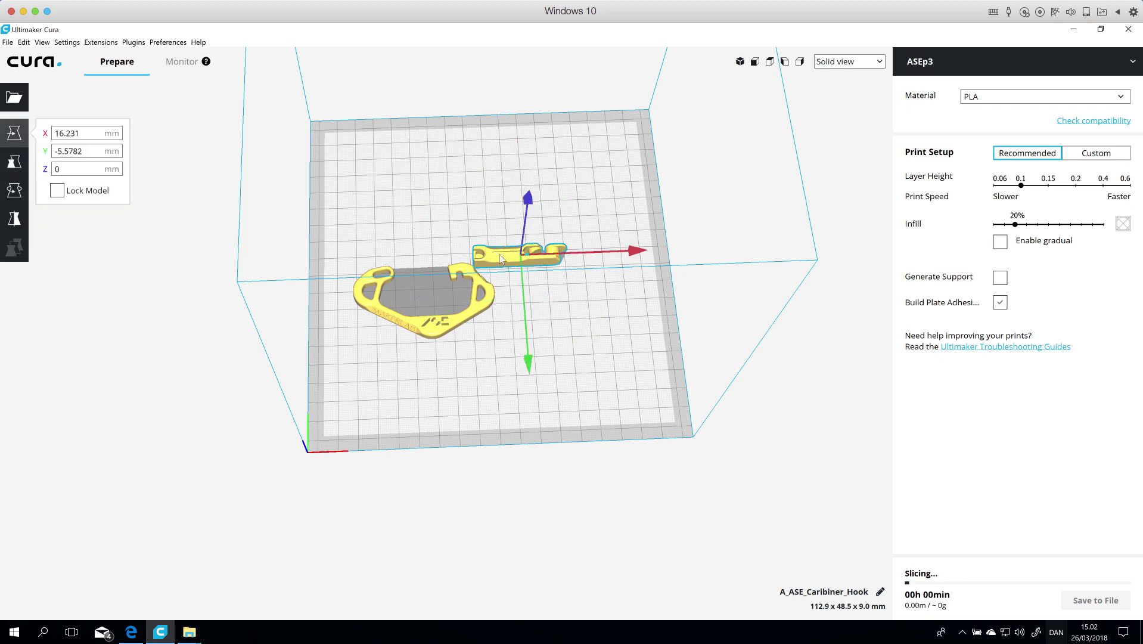
left_click_drag(546, 258, 458, 254)
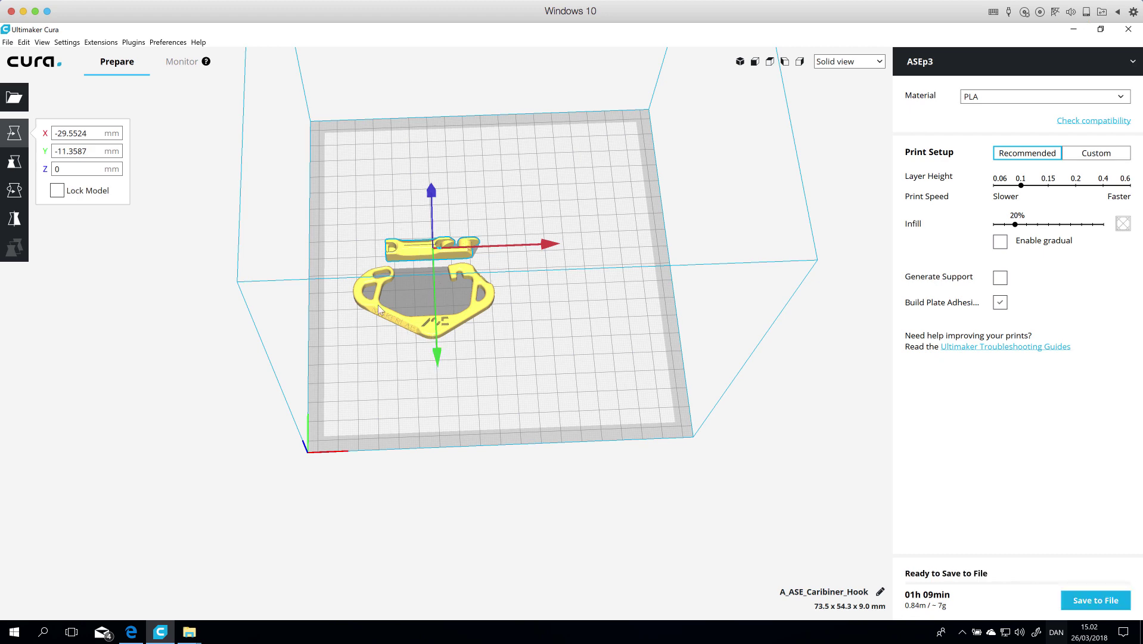
key("ctrl+r")
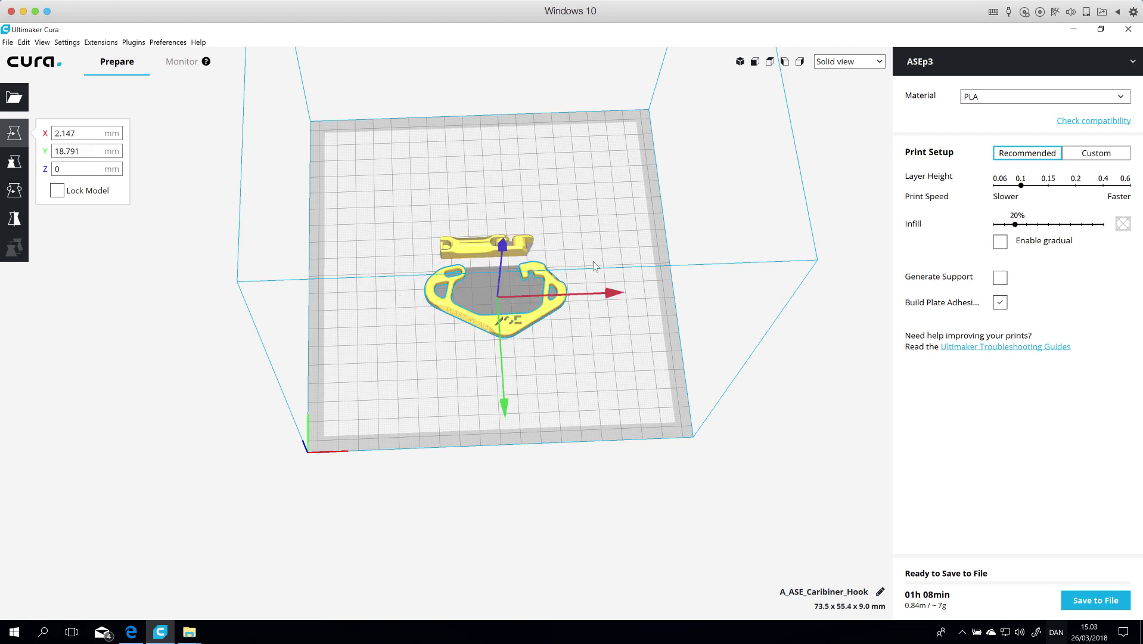
left_click(581, 359)
right_click_drag(574, 342, 525, 358)
scroll(521, 358, "up", 5)
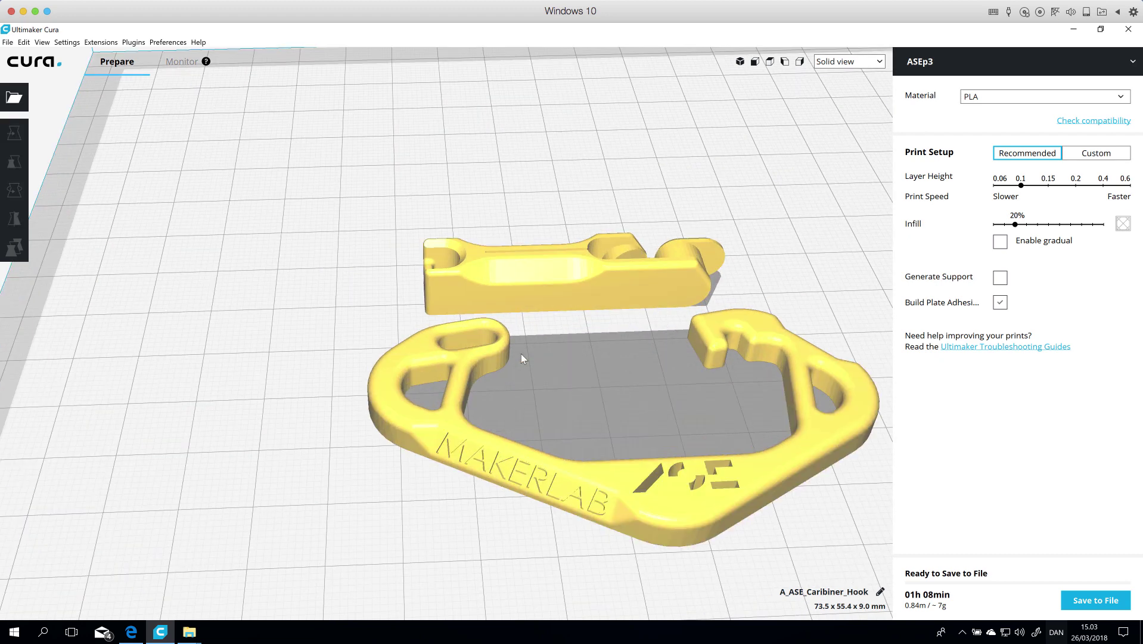
scroll(521, 355, "down", 3)
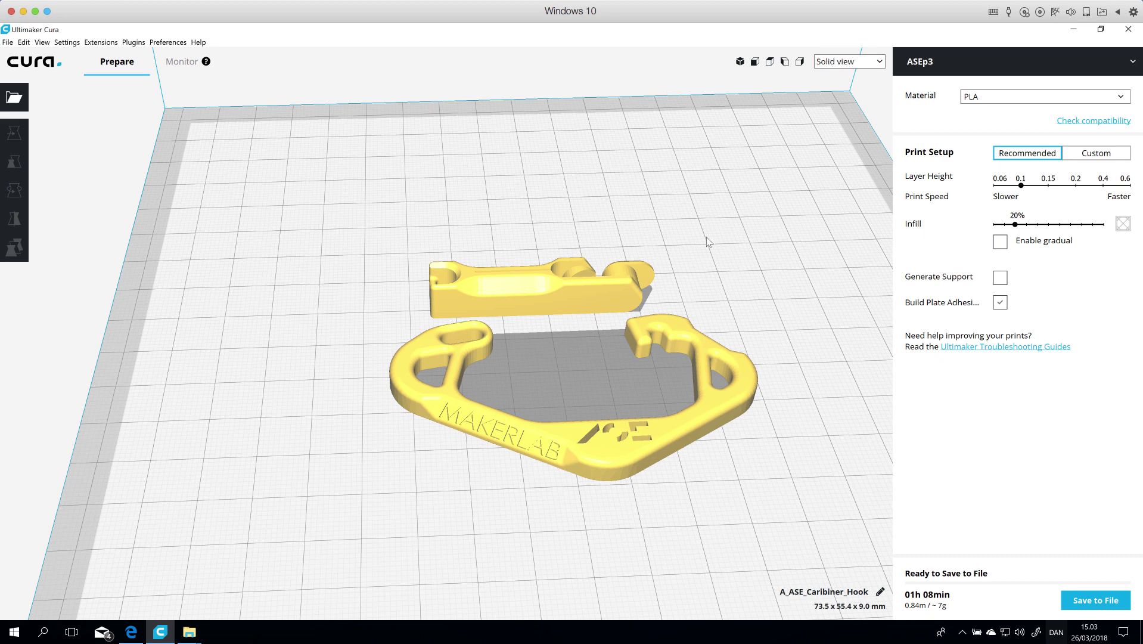
Switch the display to Layer view and inspect the sliced carabiner and hook up close around the MAKERLAB lettering
left_click(846, 62)
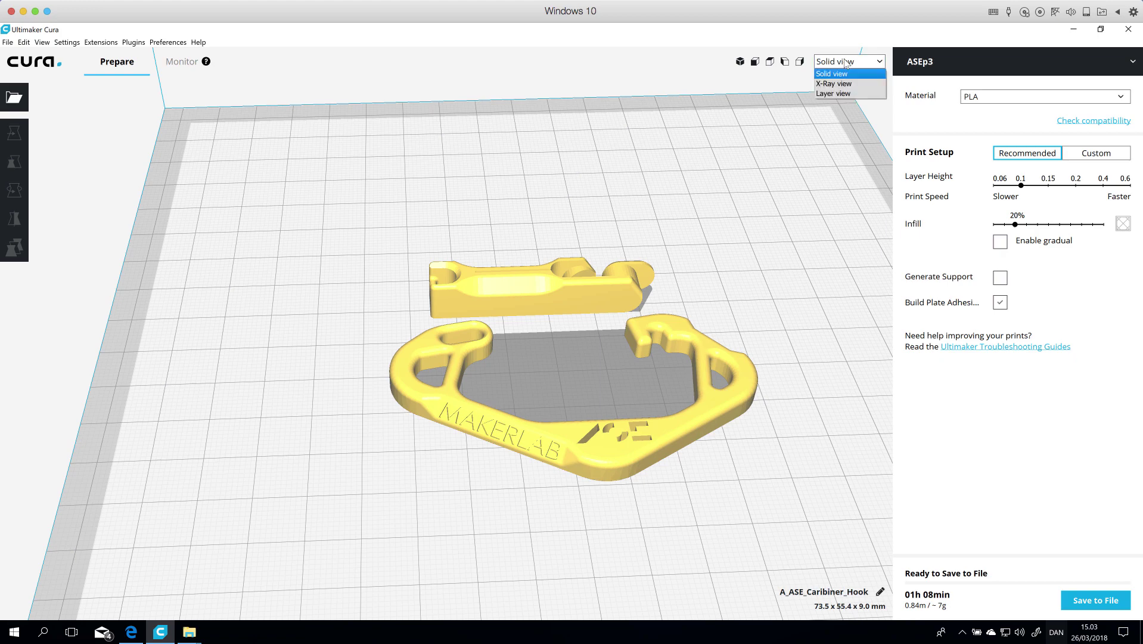
left_click(834, 94)
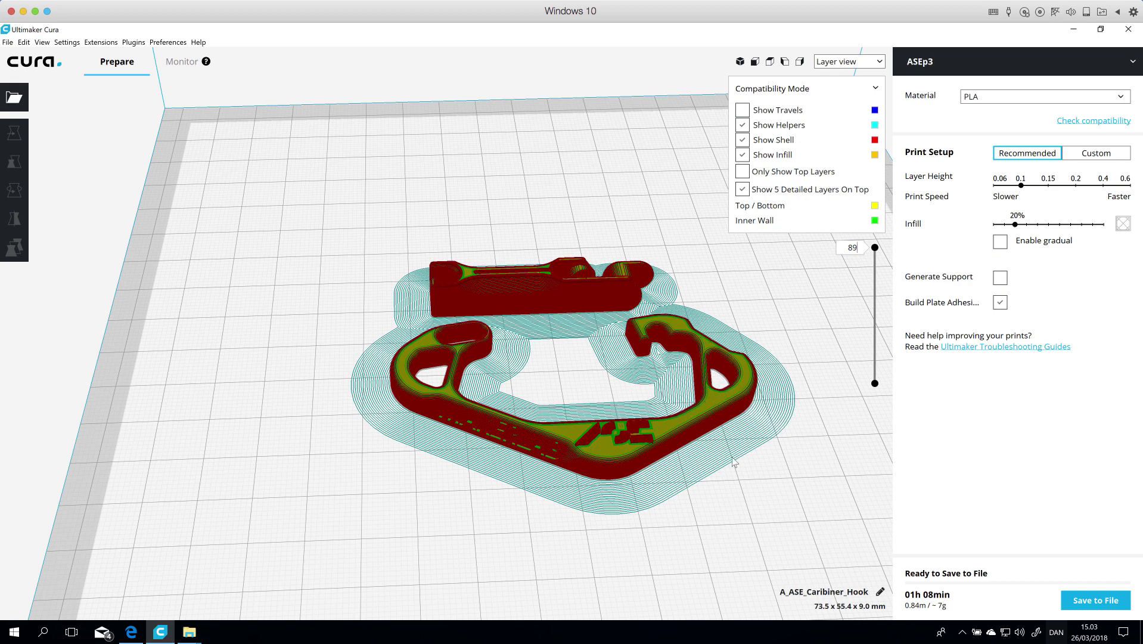
right_click_drag(731, 477, 742, 442)
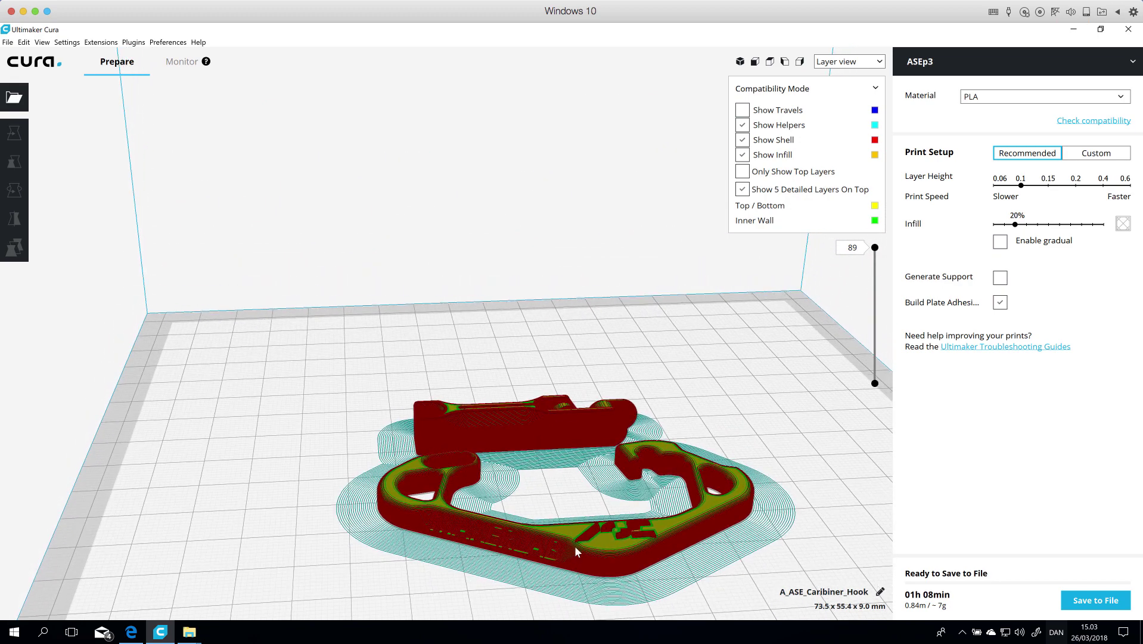
scroll(581, 544, "up", 5)
scroll(574, 477, "down", 5)
right_click_drag(572, 422, 532, 437)
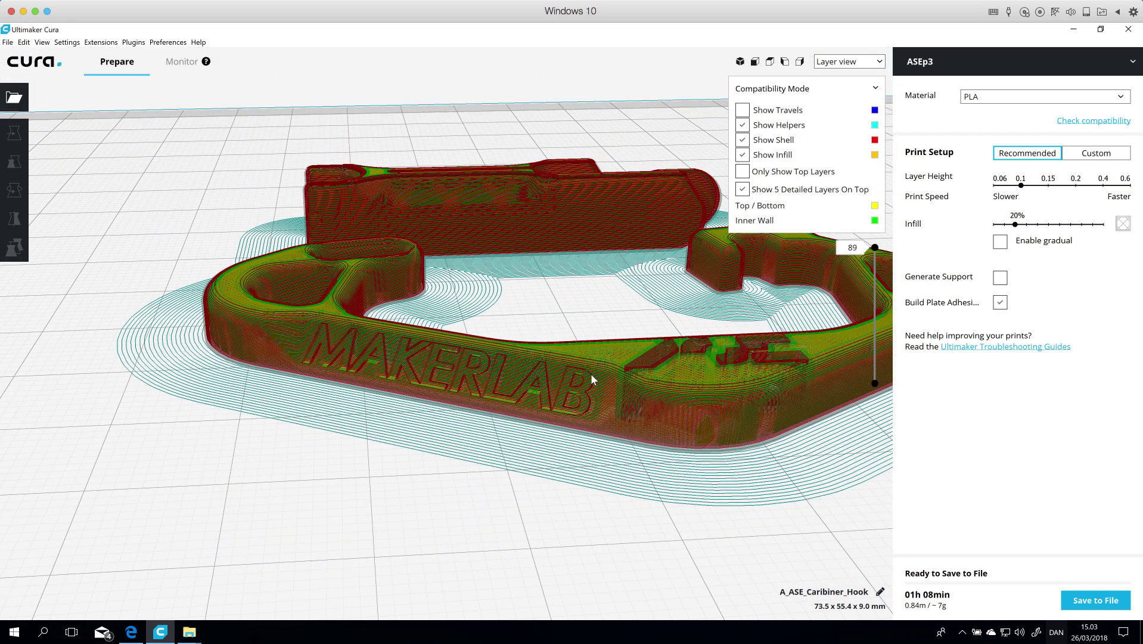
left_click_drag(686, 388, 691, 385)
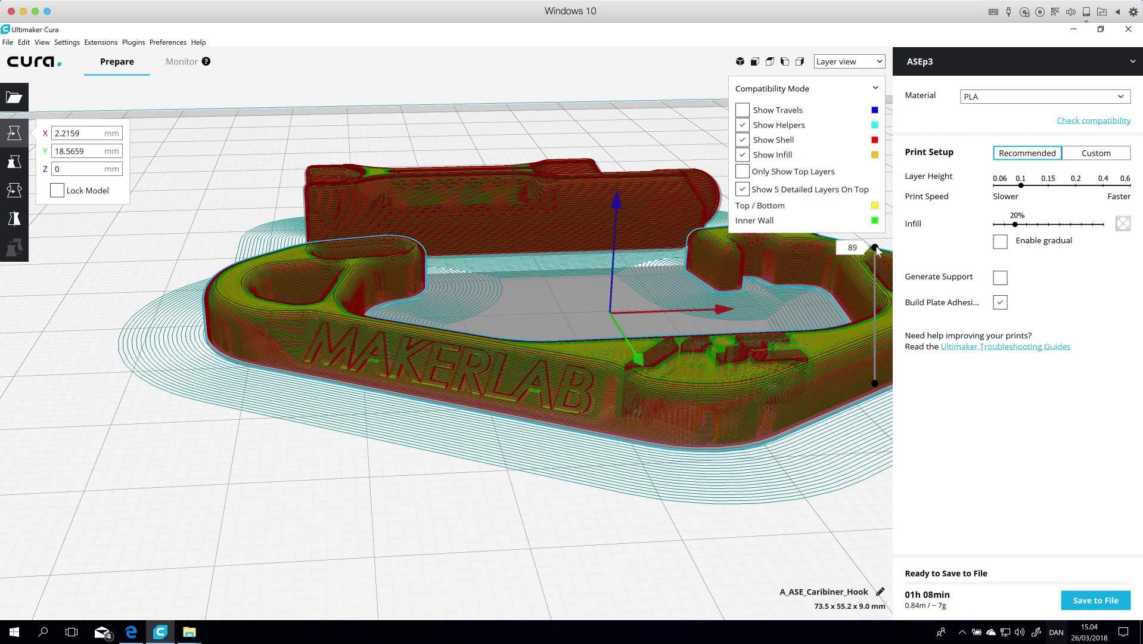
Lower the displayed top layer to 21 and examine the internal infill and walls of both parts from above
left_click_drag(877, 248, 854, 348)
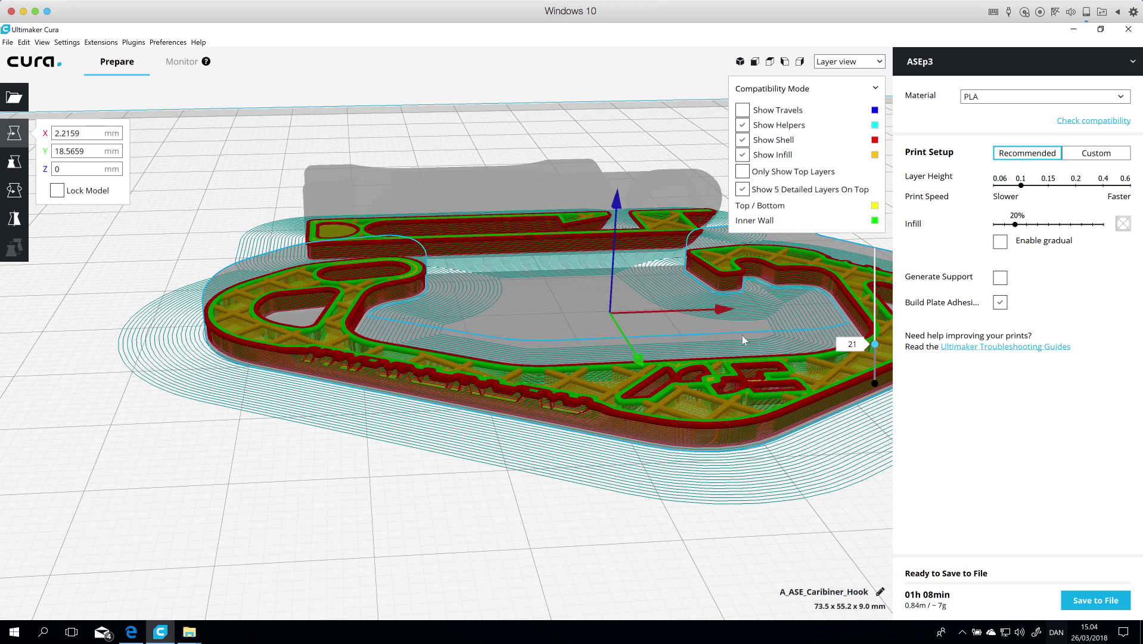
middle_click_drag(636, 487, 644, 520)
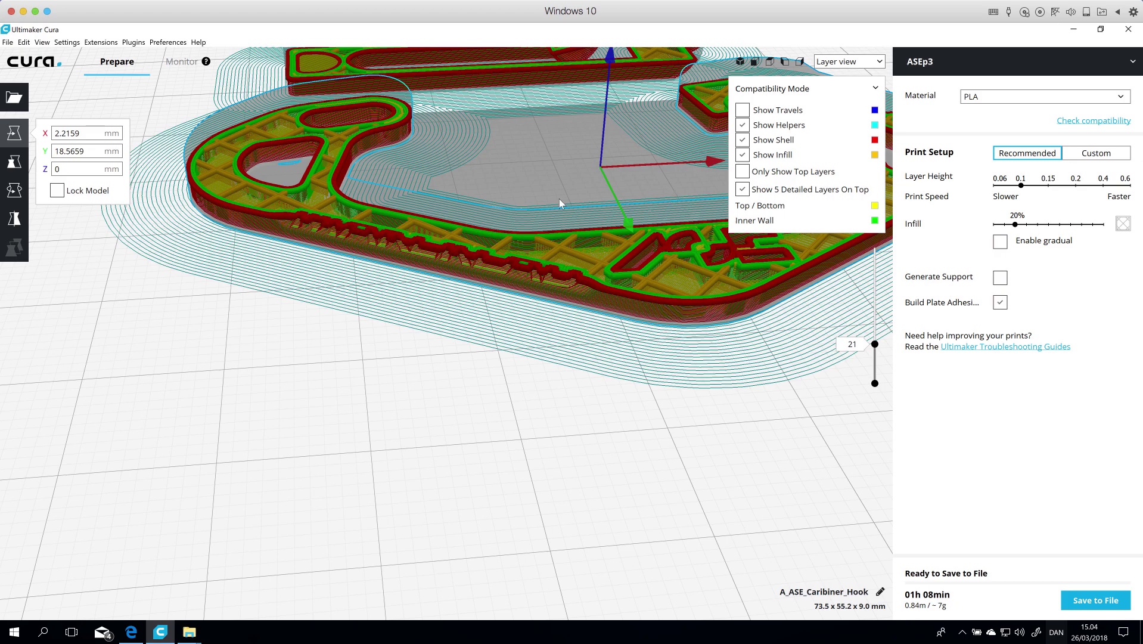
scroll(564, 191, "down", 5)
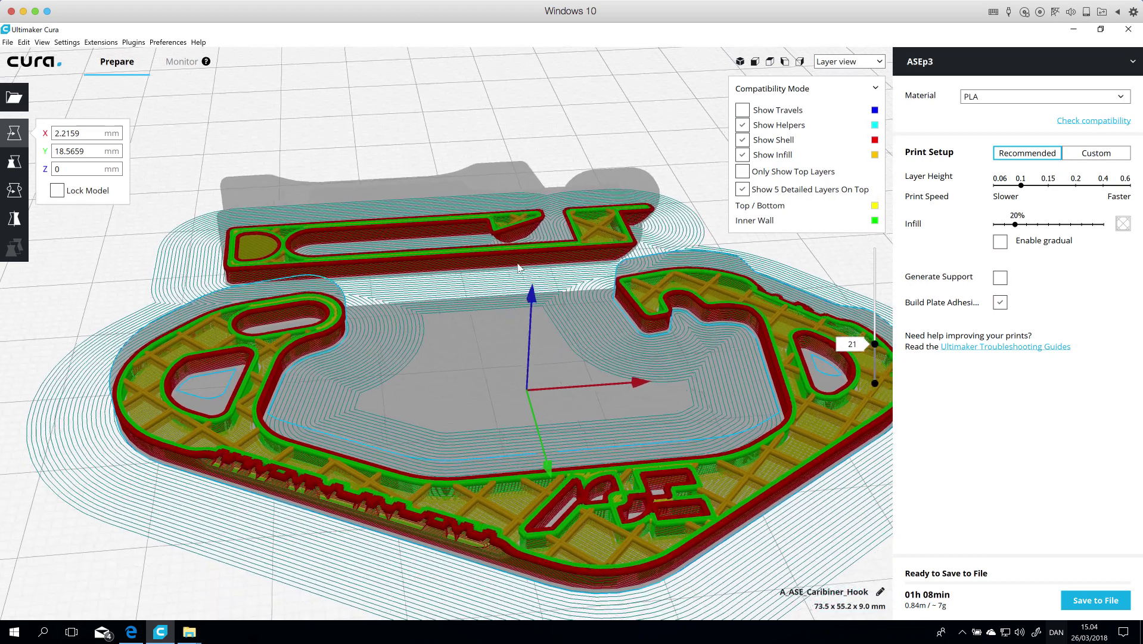
right_click_drag(517, 268, 503, 261)
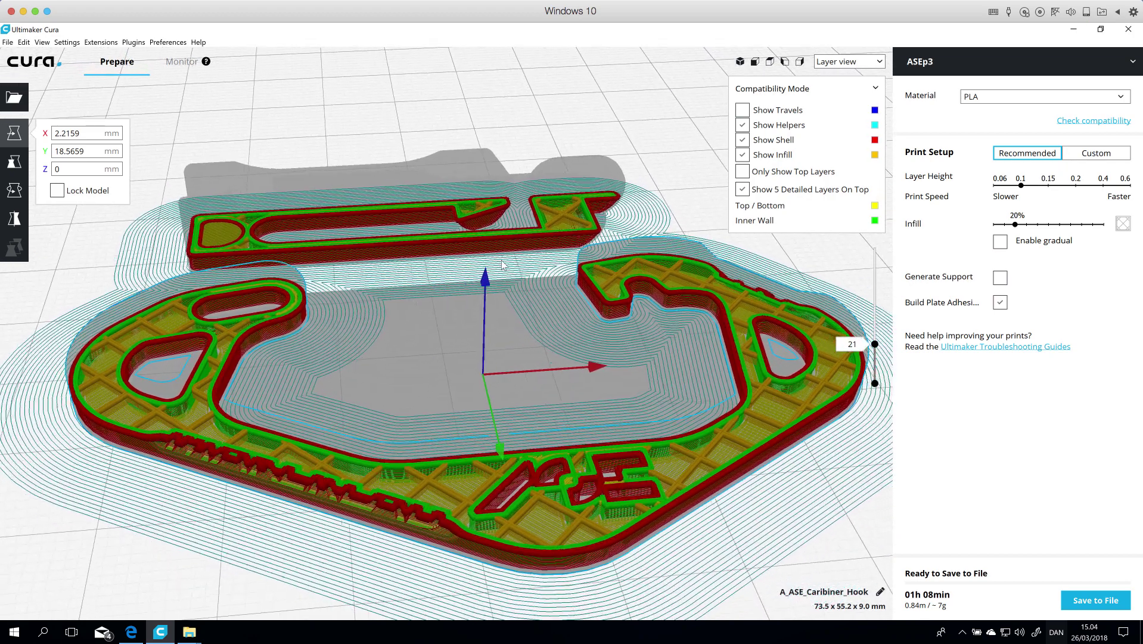